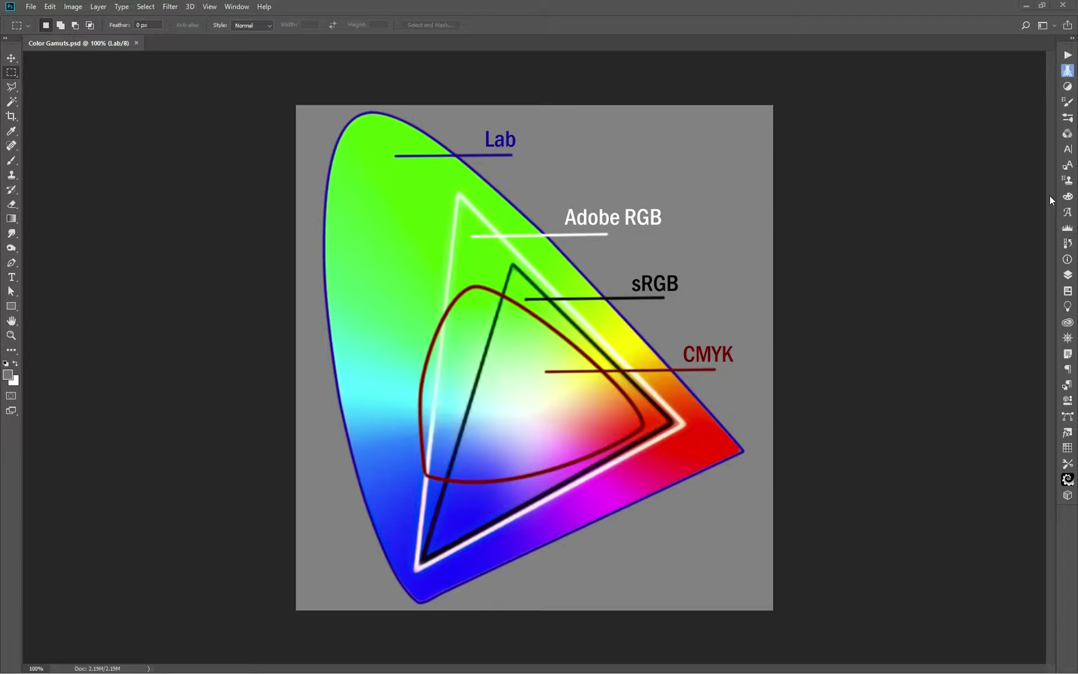
Step: Show Lab sliders in the Color panel and try different a, b and lightness values
{"action": "left_click", "coordinate": [1068, 197]}
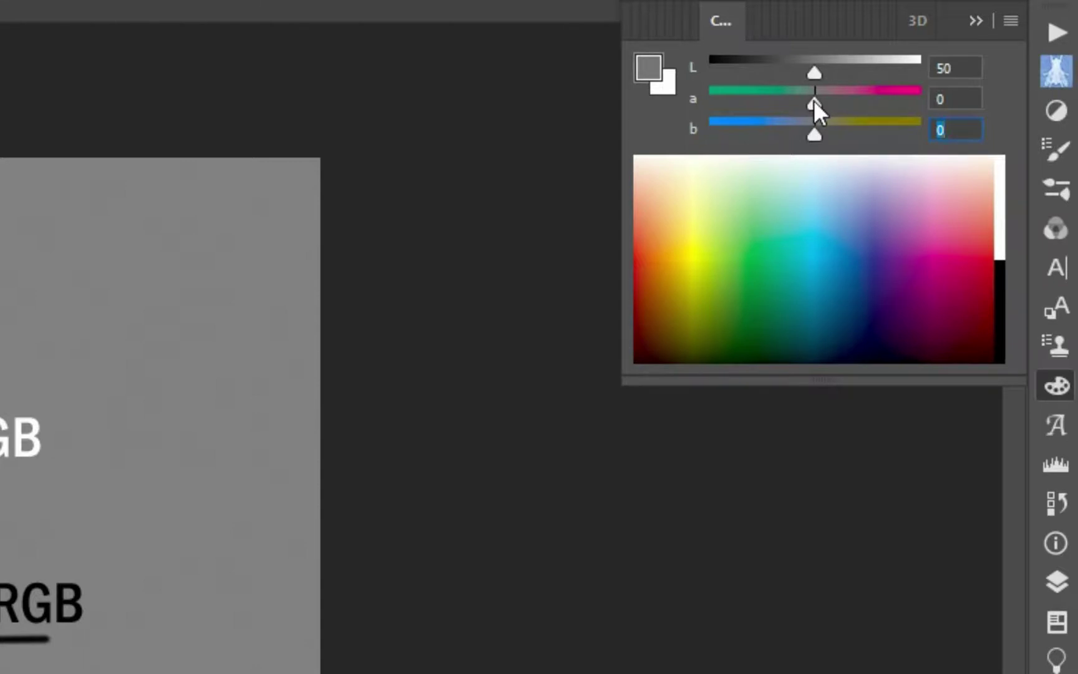
{"action": "mouse_move", "coordinate": [814, 99]}
{"action": "left_mouse_down"}
{"action": "mouse_move", "coordinate": [878, 100]}
{"action": "mouse_move", "coordinate": [867, 99]}
{"action": "left_mouse_up"}
{"action": "left_click_drag", "start_coordinate": [814, 134], "coordinate": [800, 136]}
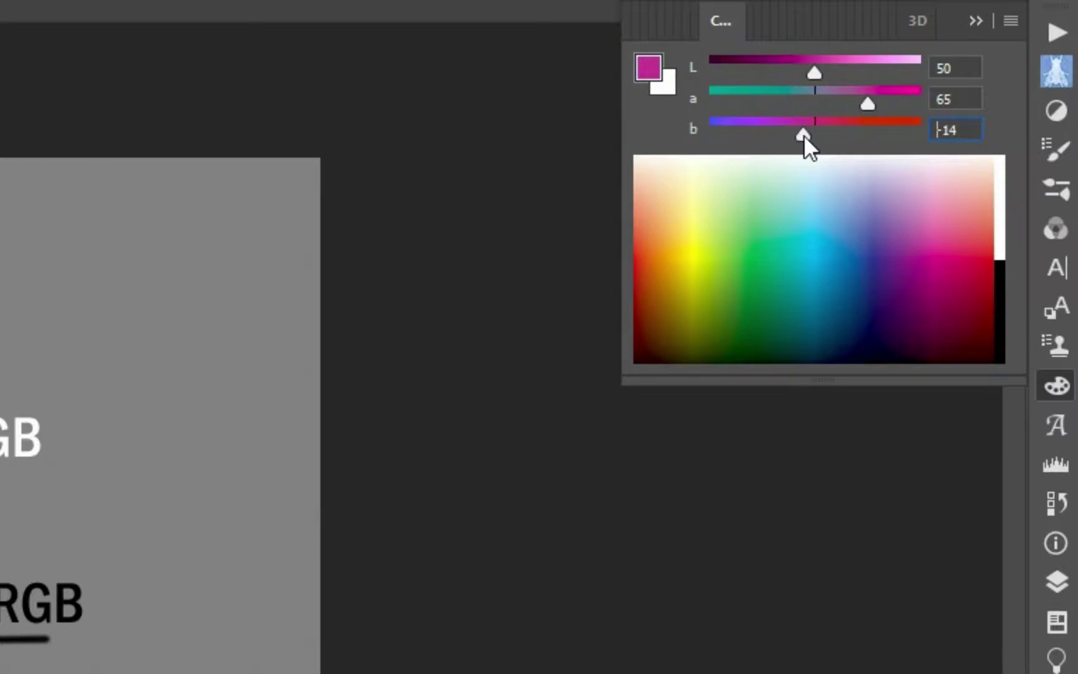
{"action": "left_click_drag", "start_coordinate": [868, 99], "coordinate": [874, 99]}
{"action": "left_click_drag", "start_coordinate": [800, 135], "coordinate": [792, 135]}
{"action": "mouse_move", "coordinate": [872, 100]}
{"action": "left_mouse_down"}
{"action": "mouse_move", "coordinate": [834, 104]}
{"action": "mouse_move", "coordinate": [848, 108]}
{"action": "left_mouse_up"}
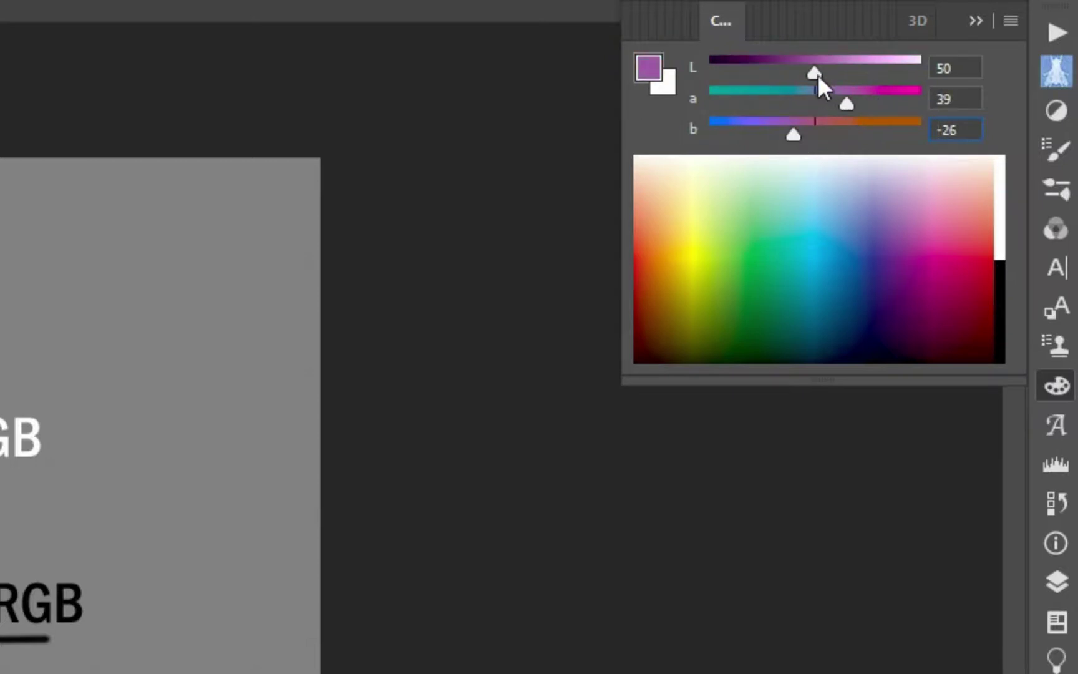
{"action": "mouse_move", "coordinate": [814, 71]}
{"action": "left_mouse_down"}
{"action": "mouse_move", "coordinate": [863, 70]}
{"action": "mouse_move", "coordinate": [744, 69]}
{"action": "mouse_move", "coordinate": [802, 71]}
{"action": "mouse_move", "coordinate": [762, 71]}
{"action": "left_mouse_up"}
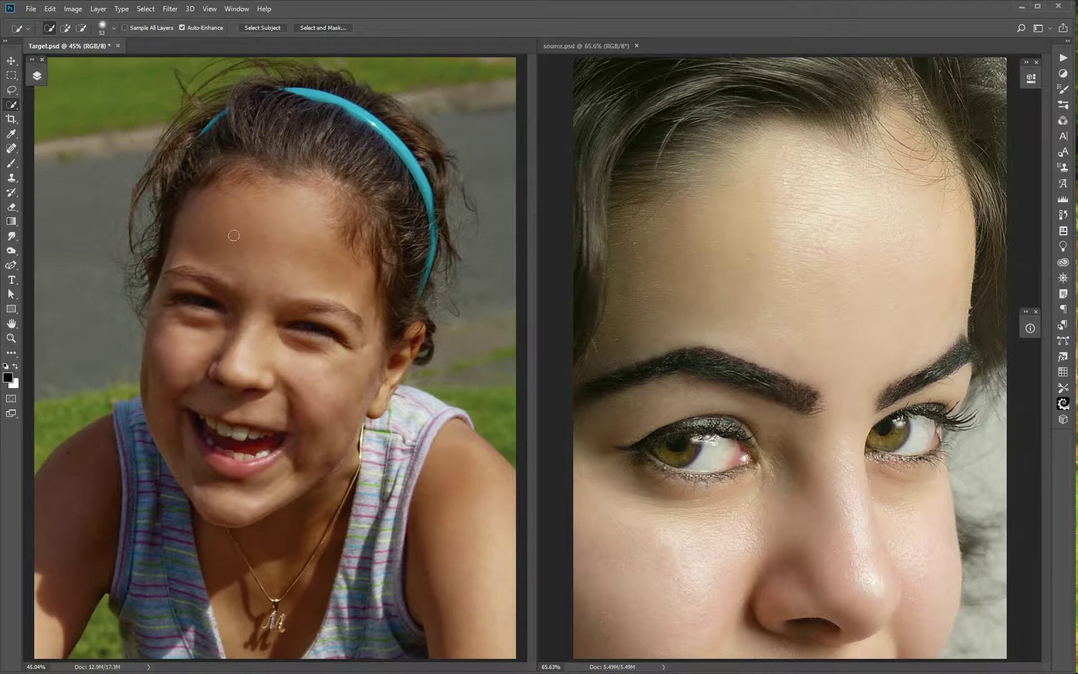
Step: Load the Skin channel as a selection, then deselect it
{"action": "left_click", "coordinate": [1064, 121]}
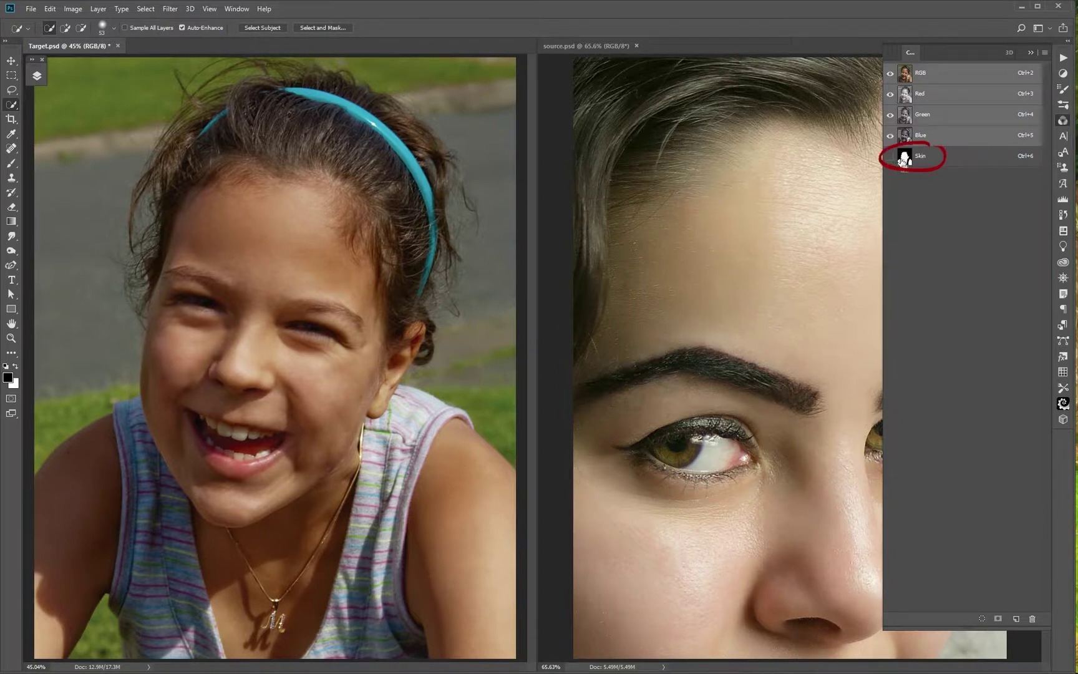
{"action": "left_click", "coordinate": [907, 159], "text": "ctrl"}
{"action": "left_click", "coordinate": [1032, 53]}
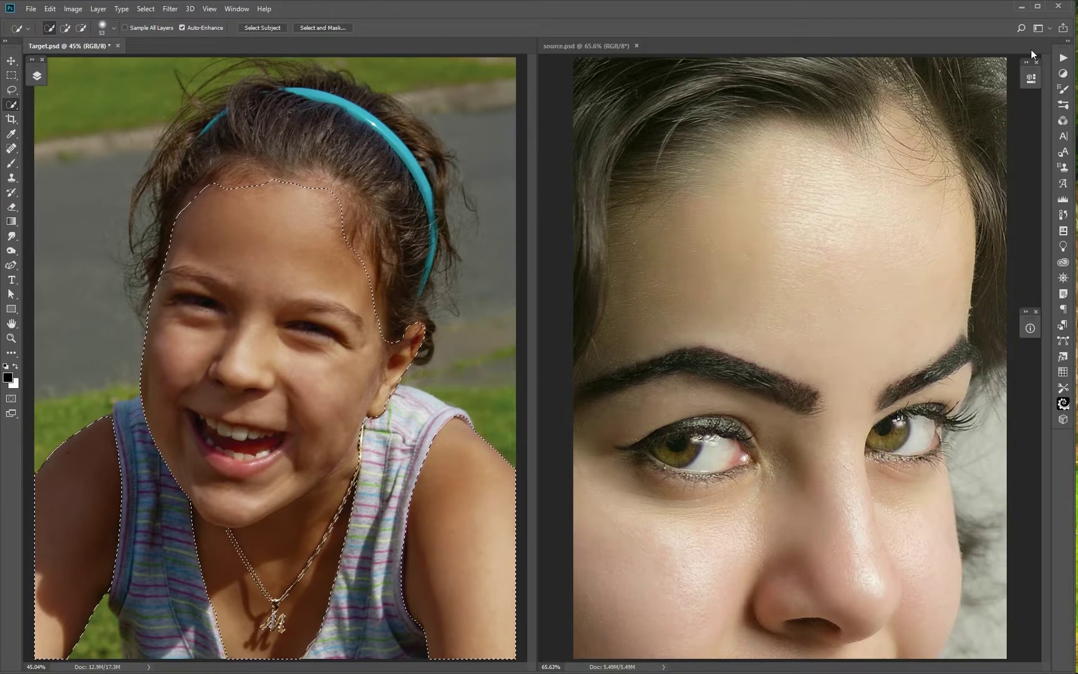
{"action": "key", "text": "ctrl+d"}
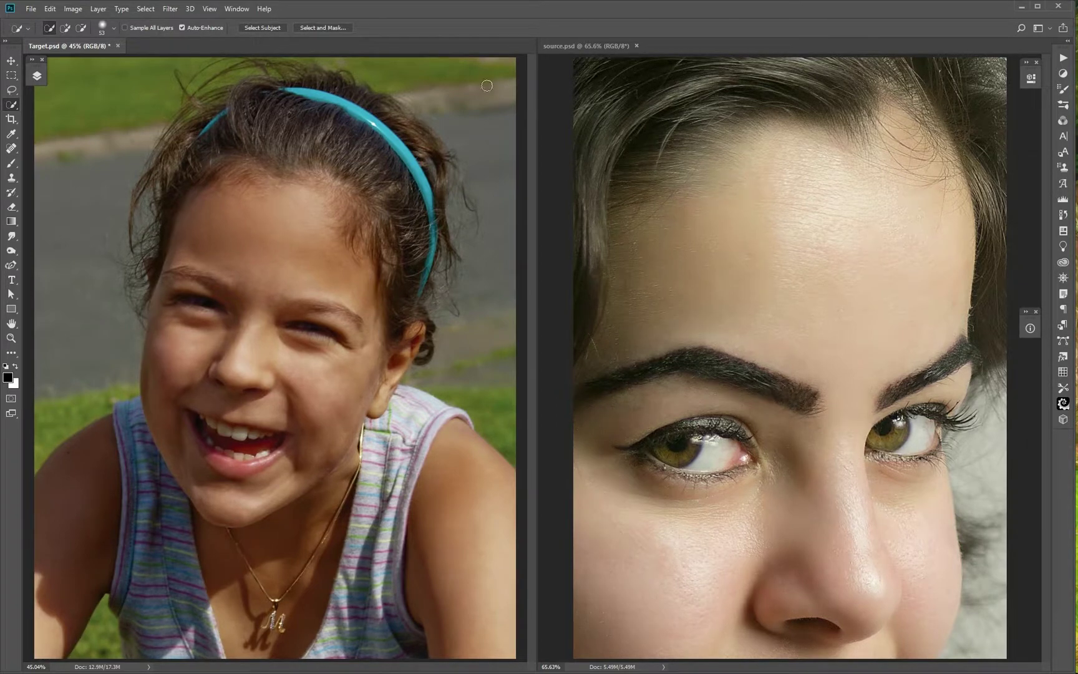
Step: Duplicate the Background layer and name the copy Base
{"action": "left_click", "coordinate": [37, 76]}
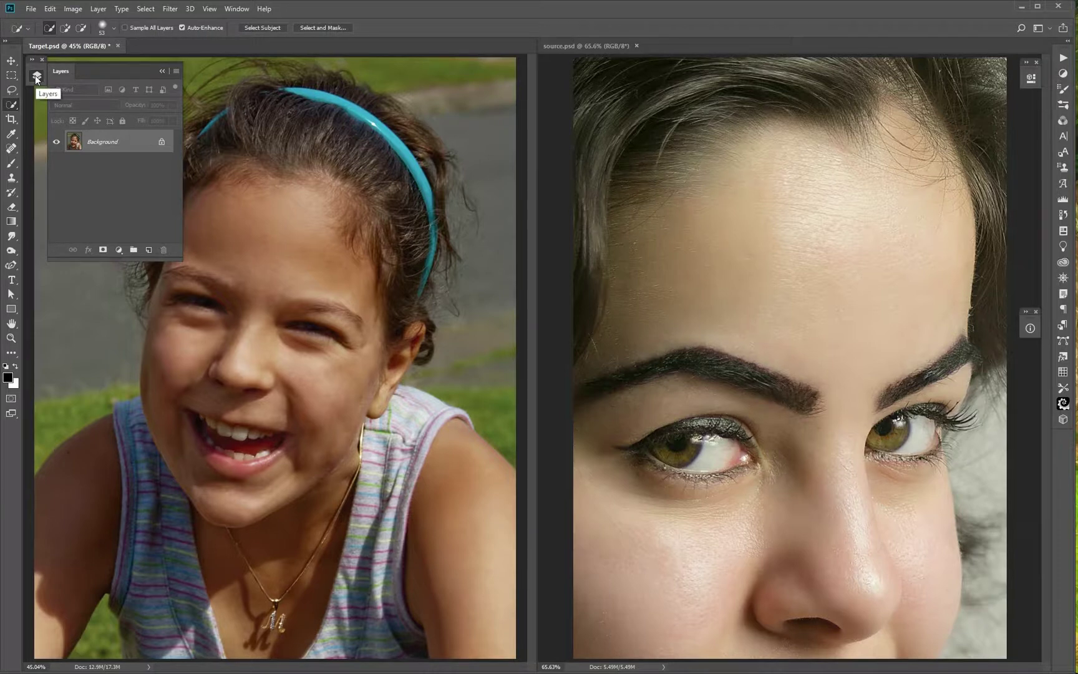
{"action": "key", "text": "ctrl+j"}
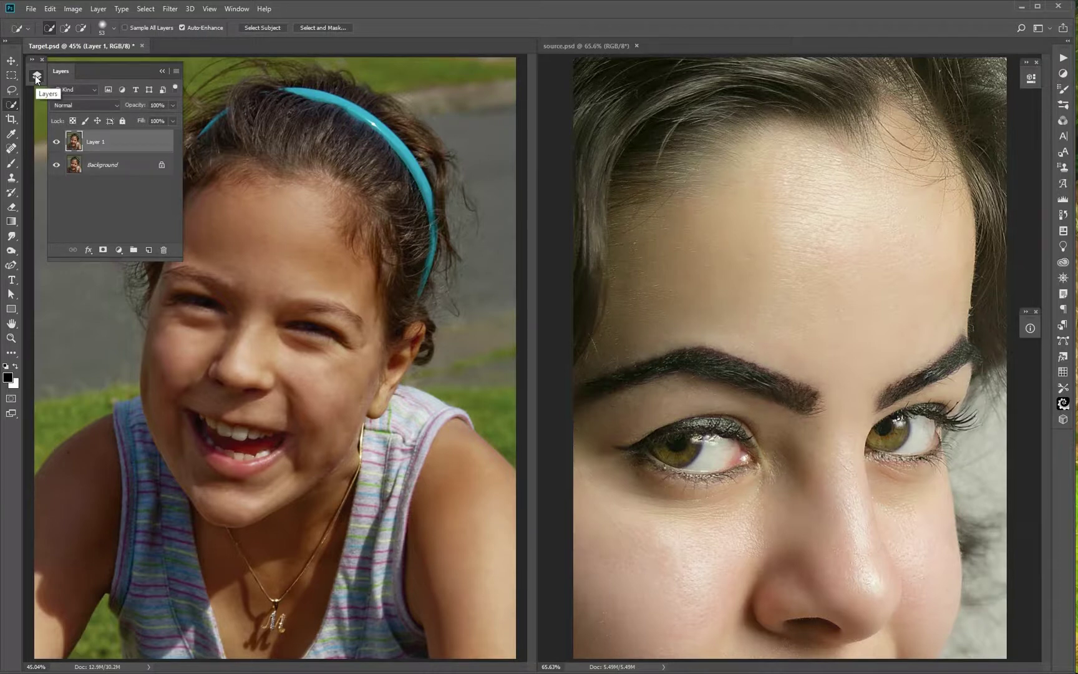
{"action": "double_click", "coordinate": [95, 140]}
{"action": "type", "text": "Base"}
{"action": "key", "text": "Return"}
{"action": "left_click", "coordinate": [38, 79]}
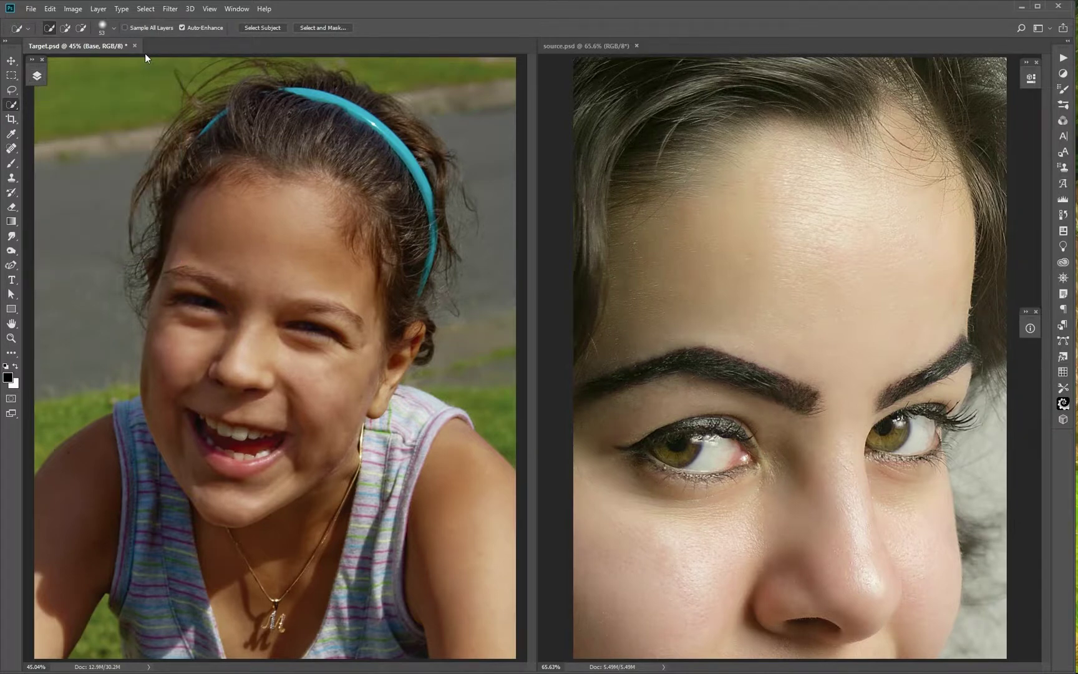
Step: Lasso a forehead patch with Feather 0 and no anti-alias, and copy it to a new layer
{"action": "left_click", "coordinate": [14, 89]}
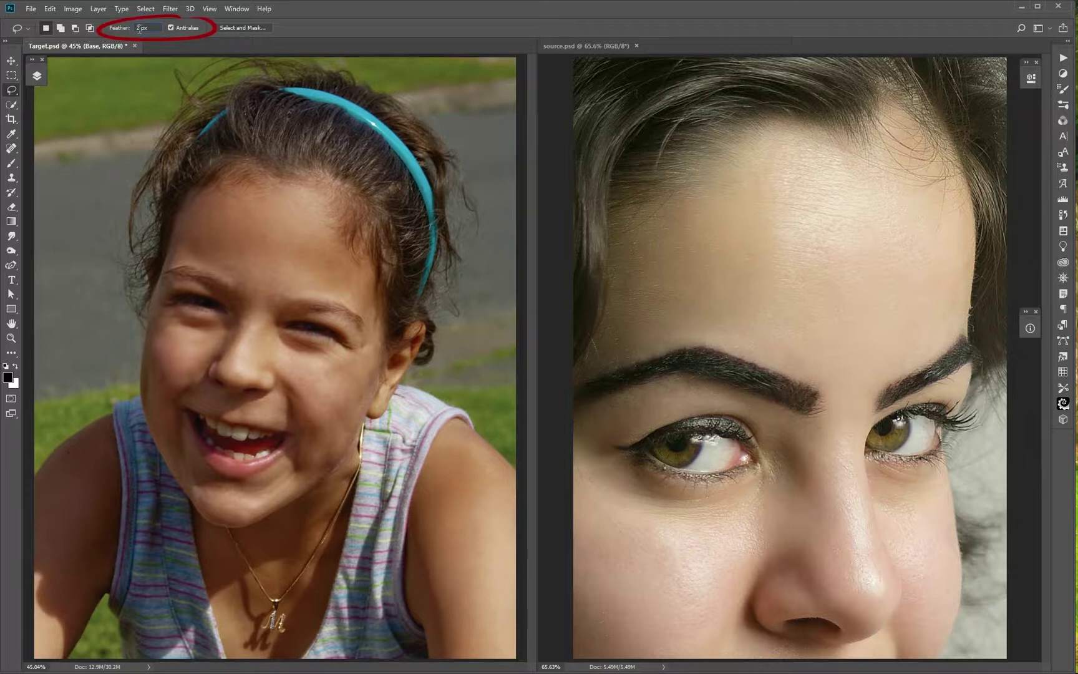
{"action": "left_click", "coordinate": [117, 29]}
{"action": "type", "text": "0"}
{"action": "left_click", "coordinate": [170, 28]}
{"action": "mouse_move", "coordinate": [263, 259]}
{"action": "left_mouse_down"}
{"action": "mouse_move", "coordinate": [263, 290]}
{"action": "mouse_move", "coordinate": [301, 273]}
{"action": "mouse_move", "coordinate": [270, 264]}
{"action": "mouse_move", "coordinate": [281, 278]}
{"action": "left_mouse_up"}
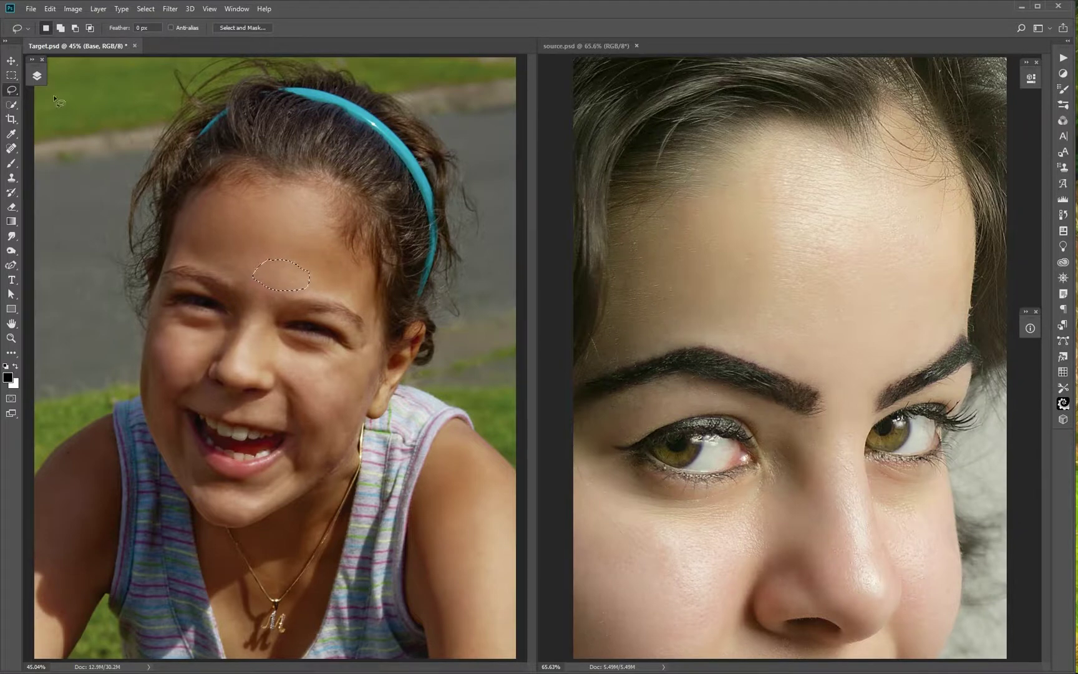
{"action": "left_click", "coordinate": [36, 78]}
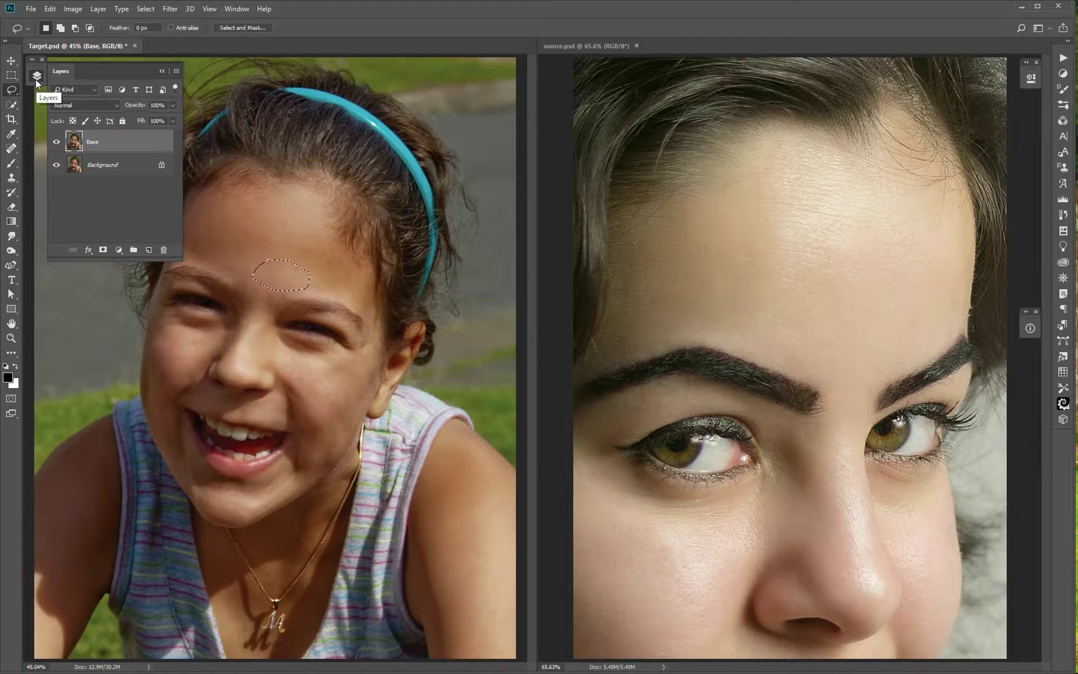
{"action": "key", "text": "ctrl+j"}
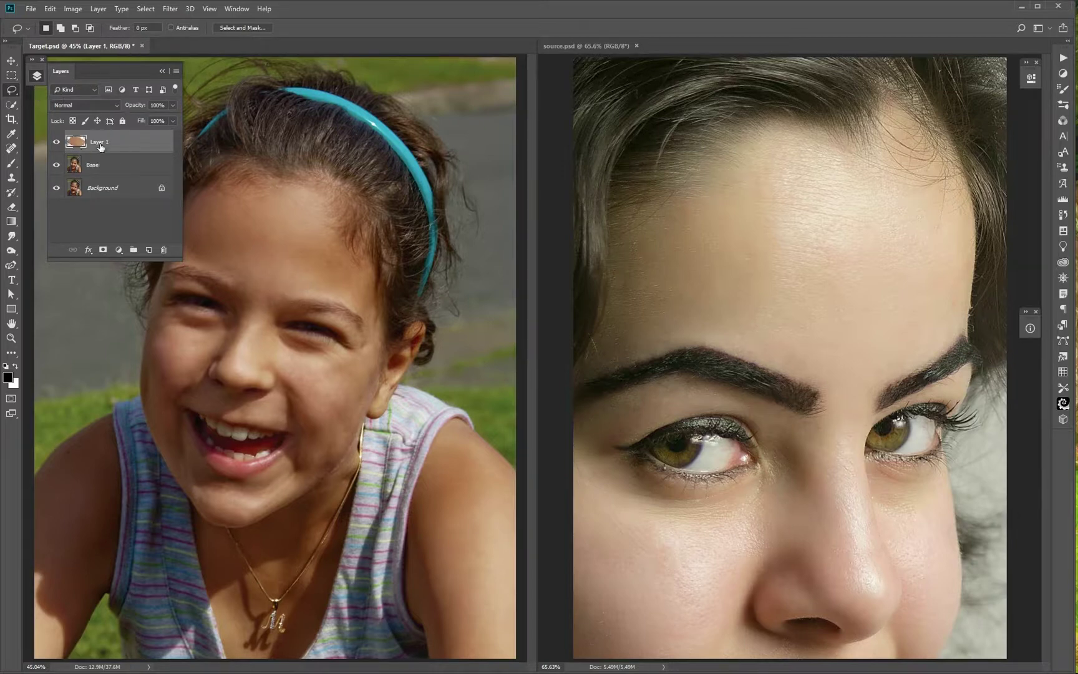
{"action": "type", "text": "Targ"}
{"action": "type", "text": "et sample"}
Step: Name the layer Target sample, average it, sample it 3 by 3, and fill with that tone
{"action": "key", "text": "Return"}
{"action": "left_click", "coordinate": [170, 8]}
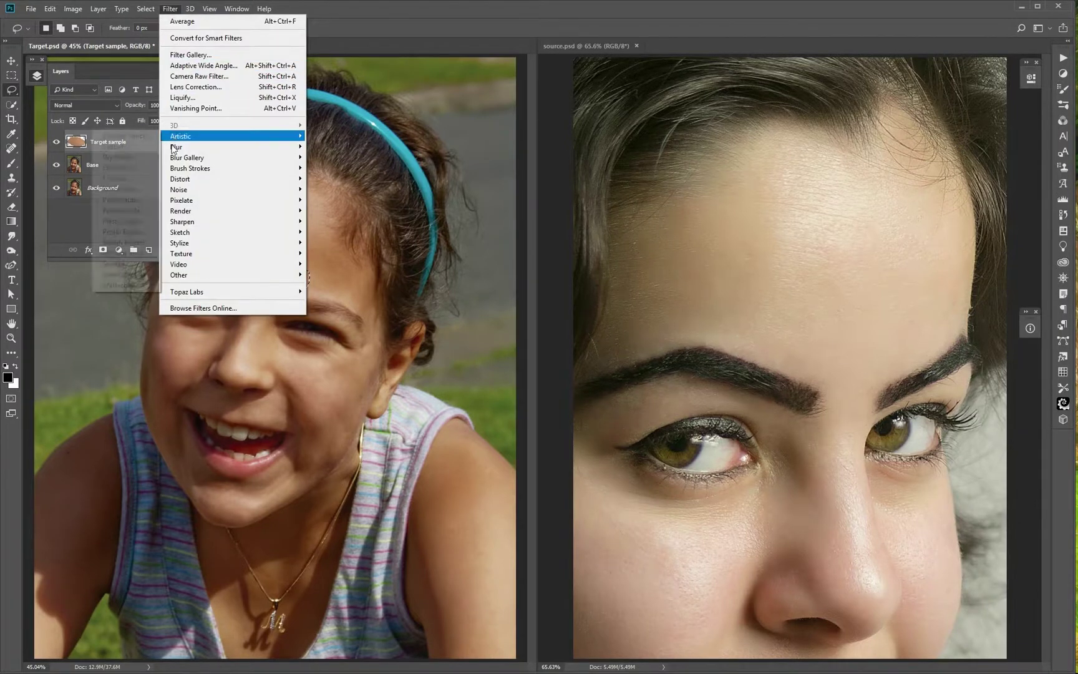
{"action": "left_click", "coordinate": [127, 148]}
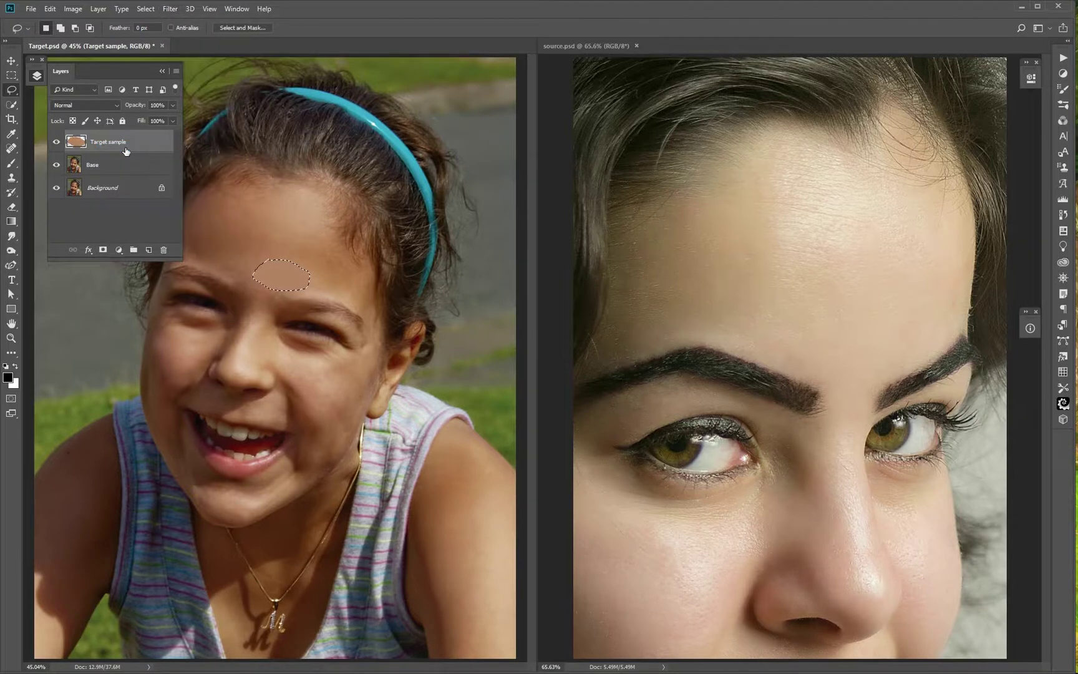
{"action": "left_click", "coordinate": [12, 136]}
{"action": "left_click", "coordinate": [138, 30]}
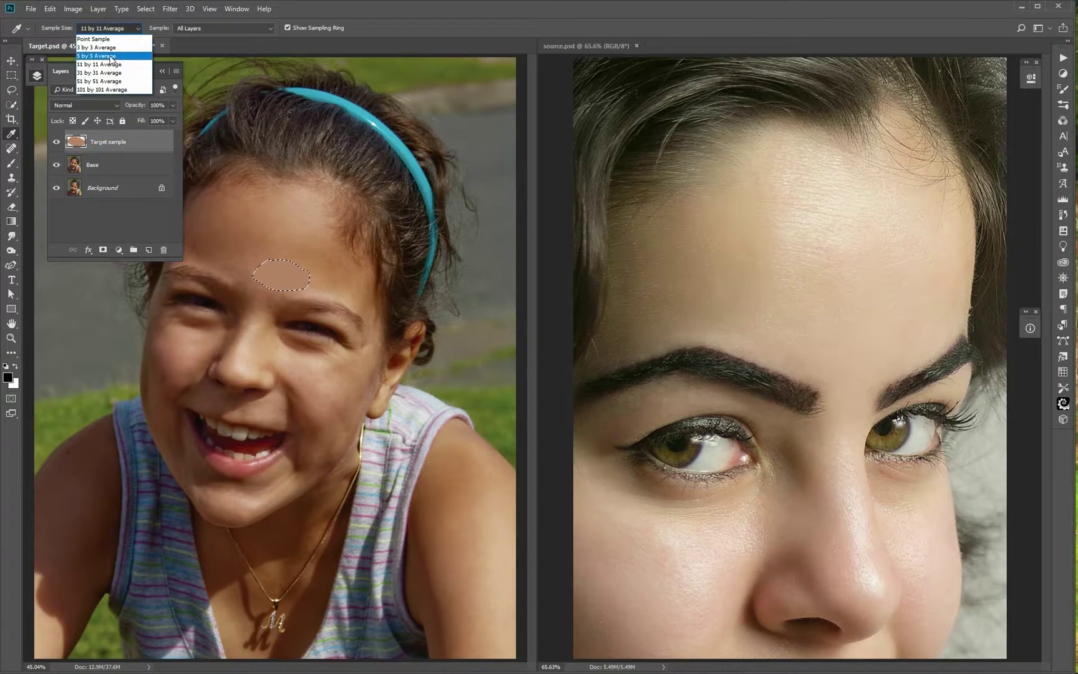
{"action": "left_click", "coordinate": [101, 48]}
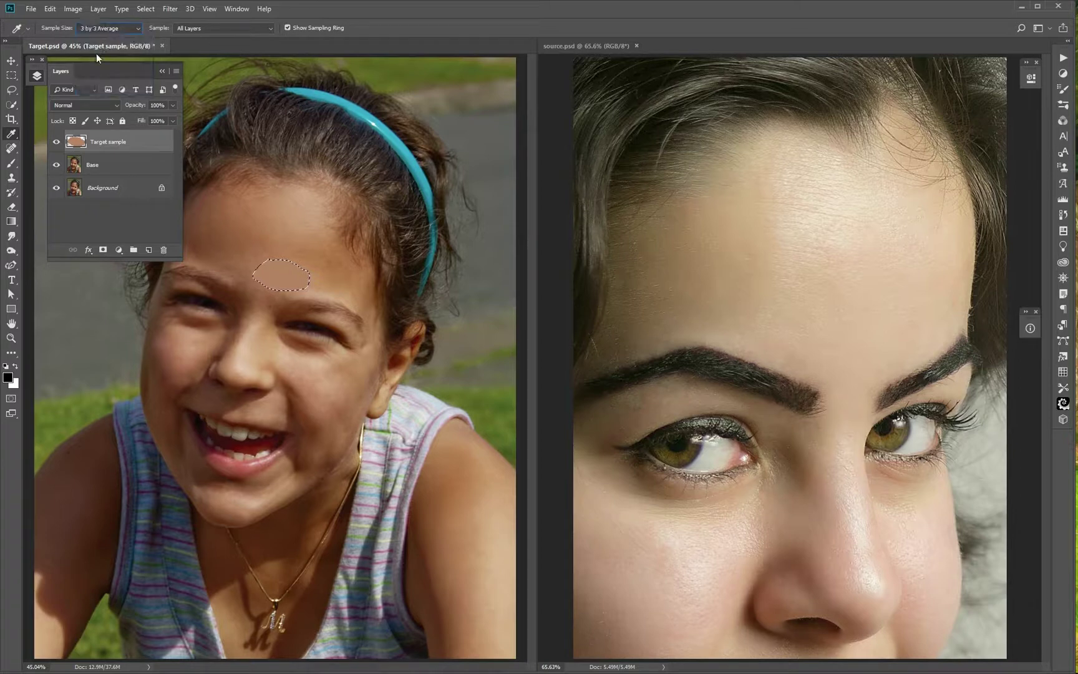
{"action": "left_click", "coordinate": [283, 270]}
{"action": "key", "text": "ctrl+d"}
{"action": "key", "text": "alt+BackSpace"}
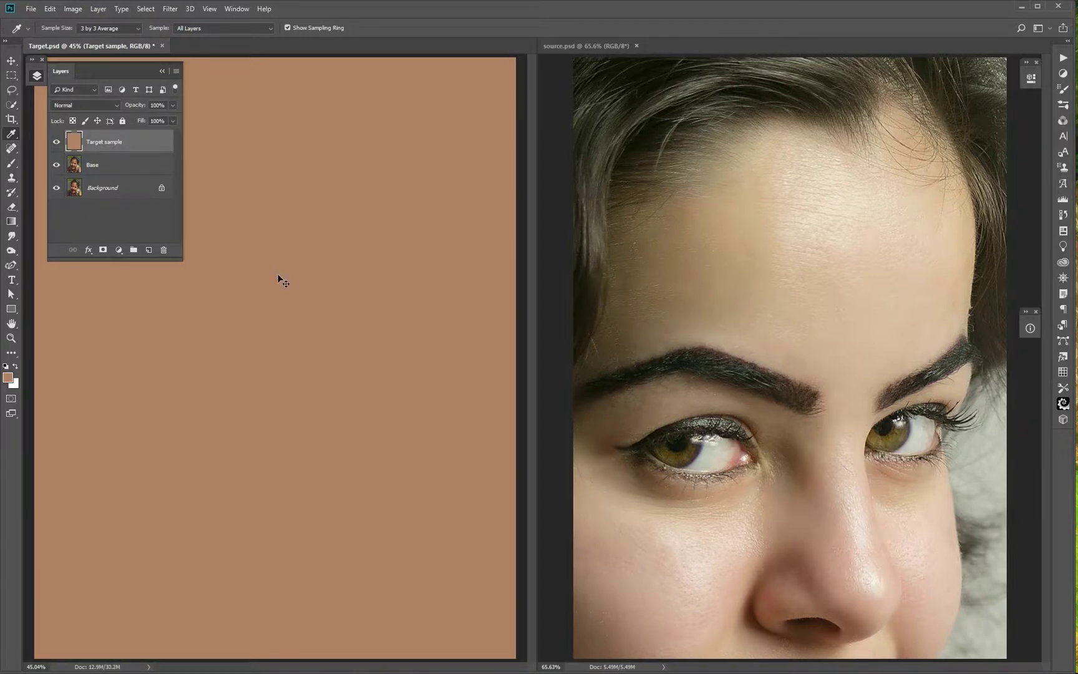
Step: Scale the Target sample layer proportionally to 20%
{"action": "key", "text": "ctrl+t"}
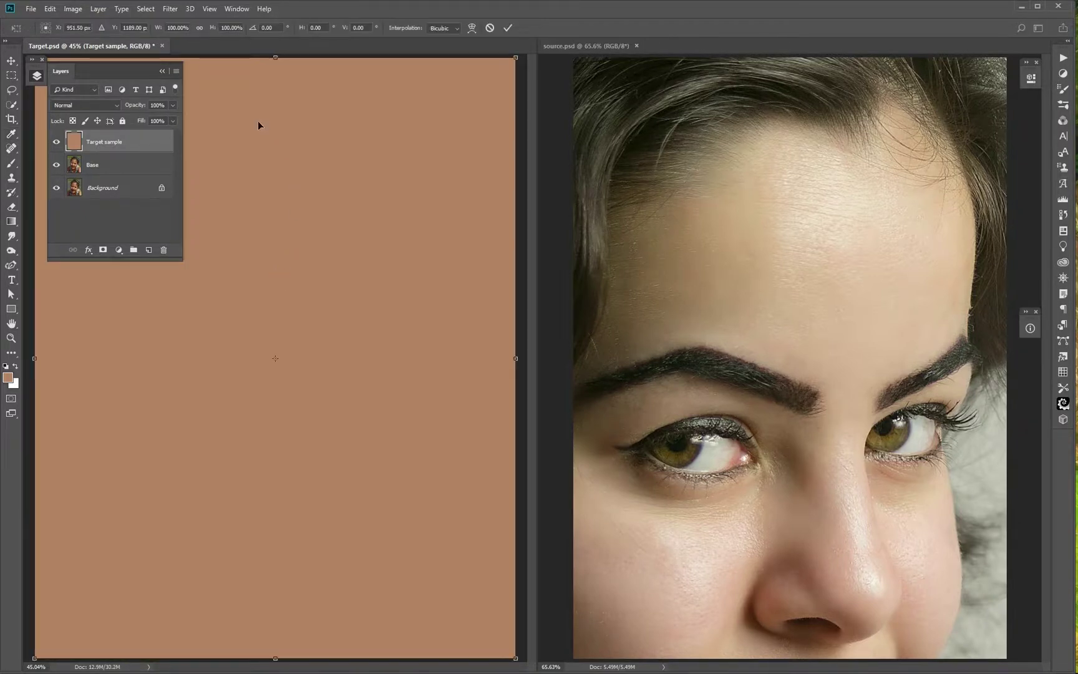
{"action": "left_click", "coordinate": [199, 27]}
{"action": "double_click", "coordinate": [175, 27]}
{"action": "type", "text": "20"}
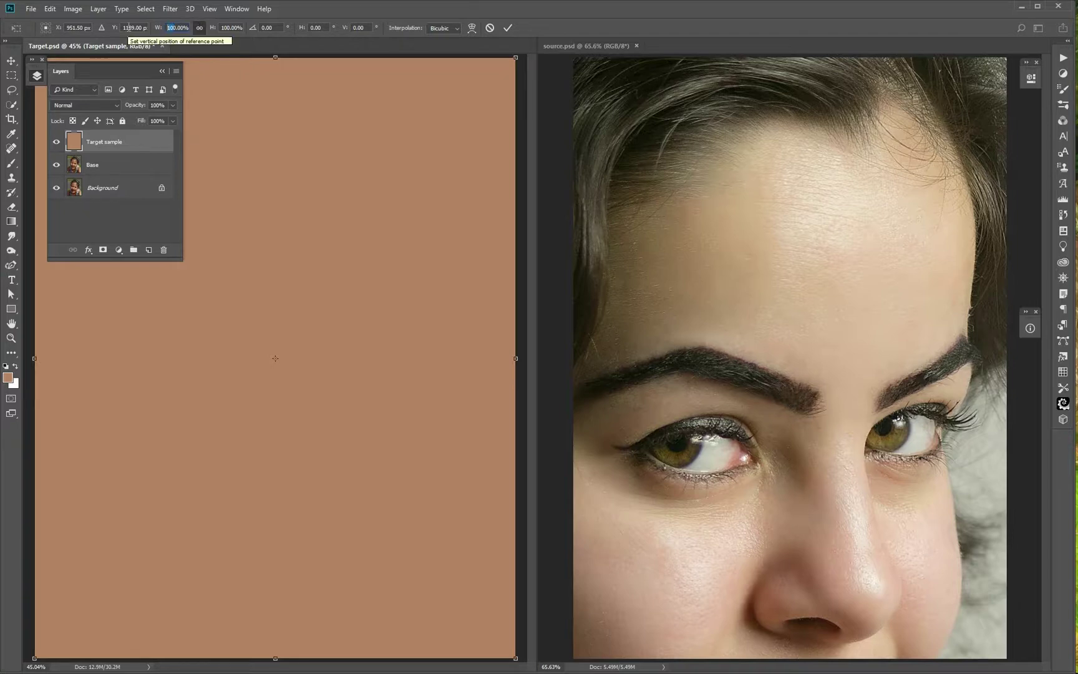
{"action": "key", "text": "Return"}
{"action": "key", "text": "Return"}
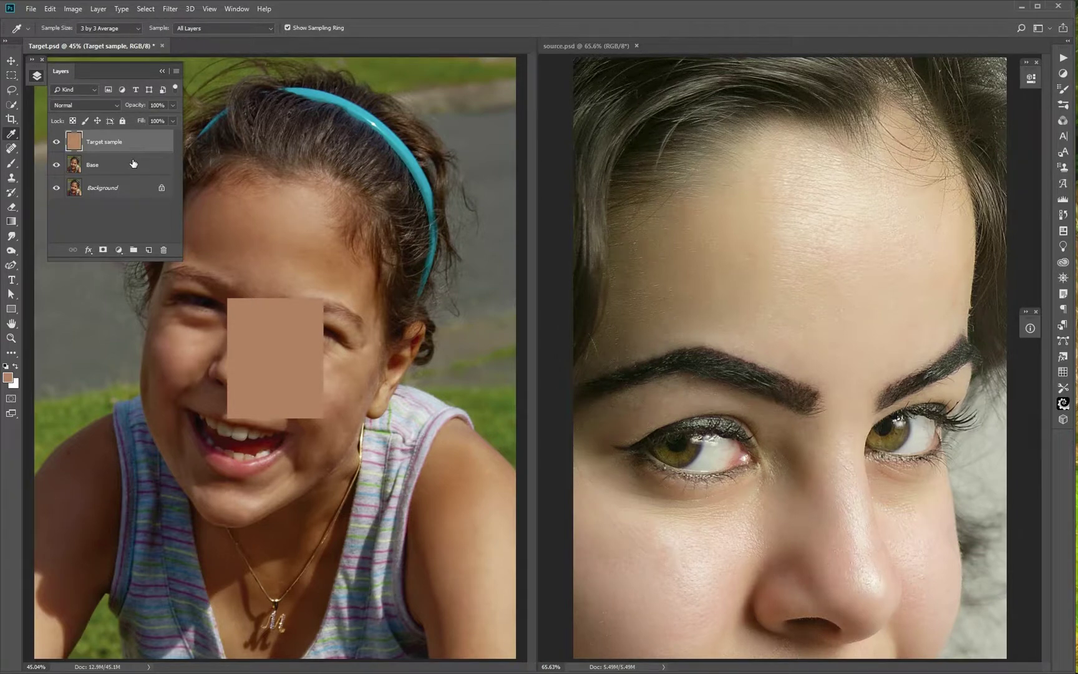
Step: Lasso a smooth forehead skin patch in source.psd
{"action": "left_click", "coordinate": [589, 46]}
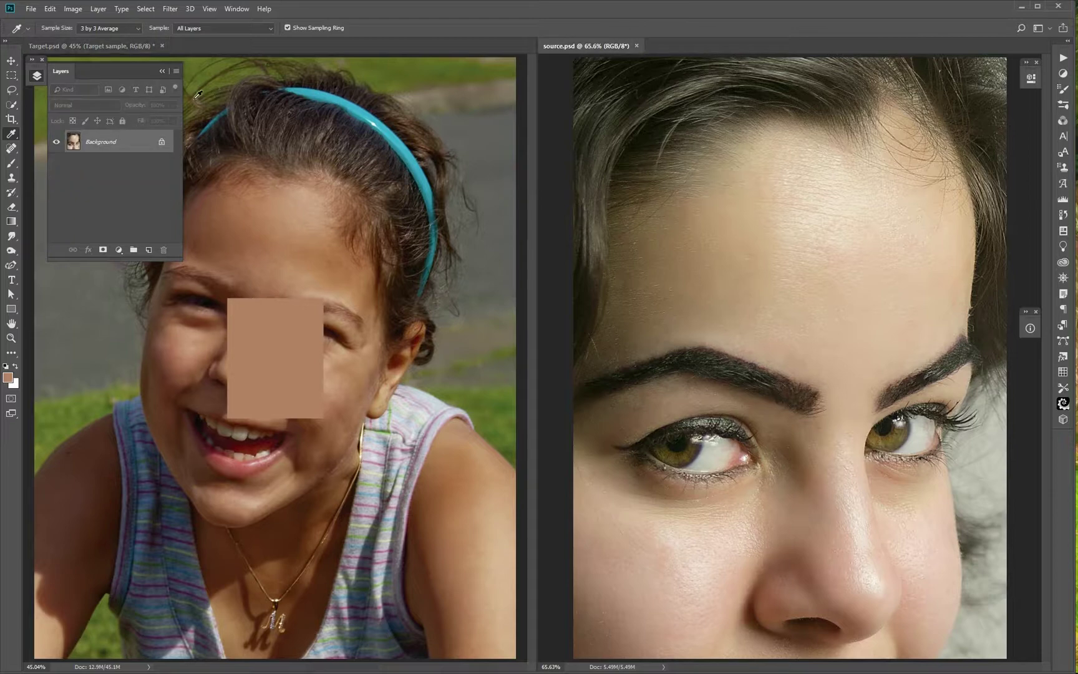
{"action": "left_click", "coordinate": [11, 89]}
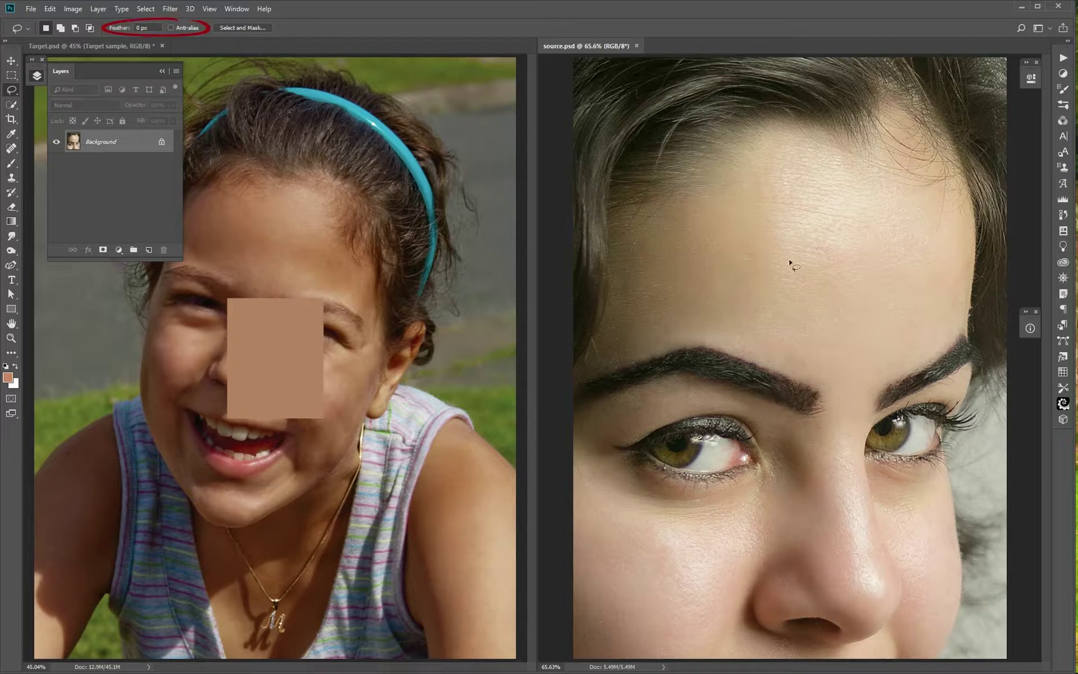
{"action": "left_click_drag", "start_coordinate": [826, 318], "coordinate": [832, 314]}
{"action": "left_click_drag", "start_coordinate": [830, 338], "coordinate": [860, 351]}
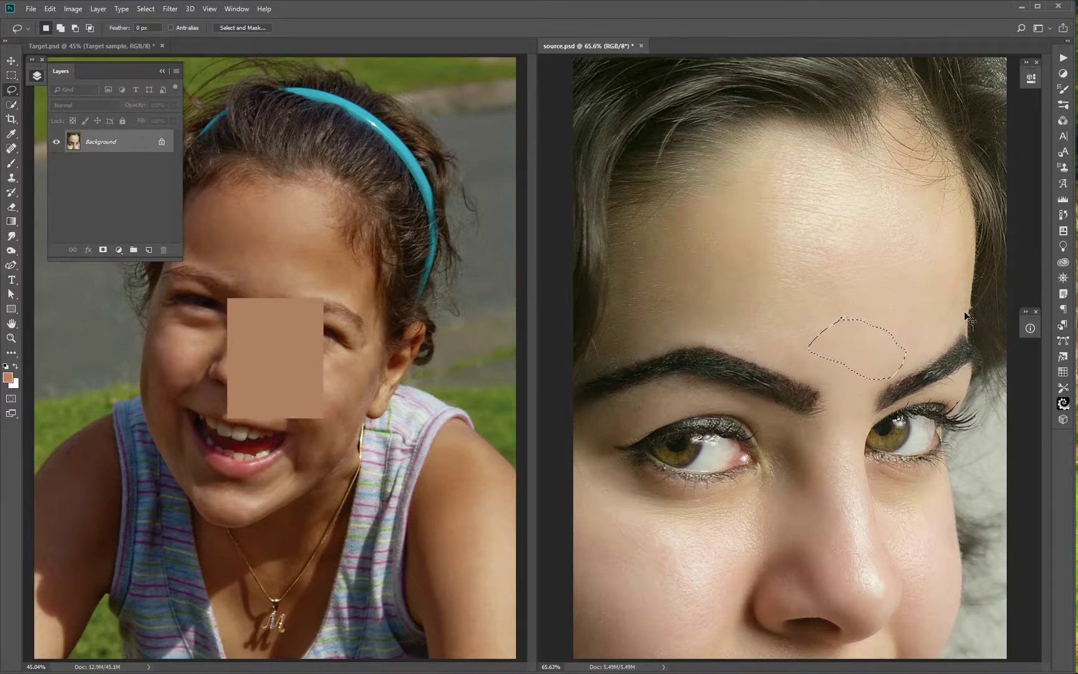
Step: Paste the patch into Target.psd as a layer named Source sample
{"action": "left_click", "coordinate": [78, 46]}
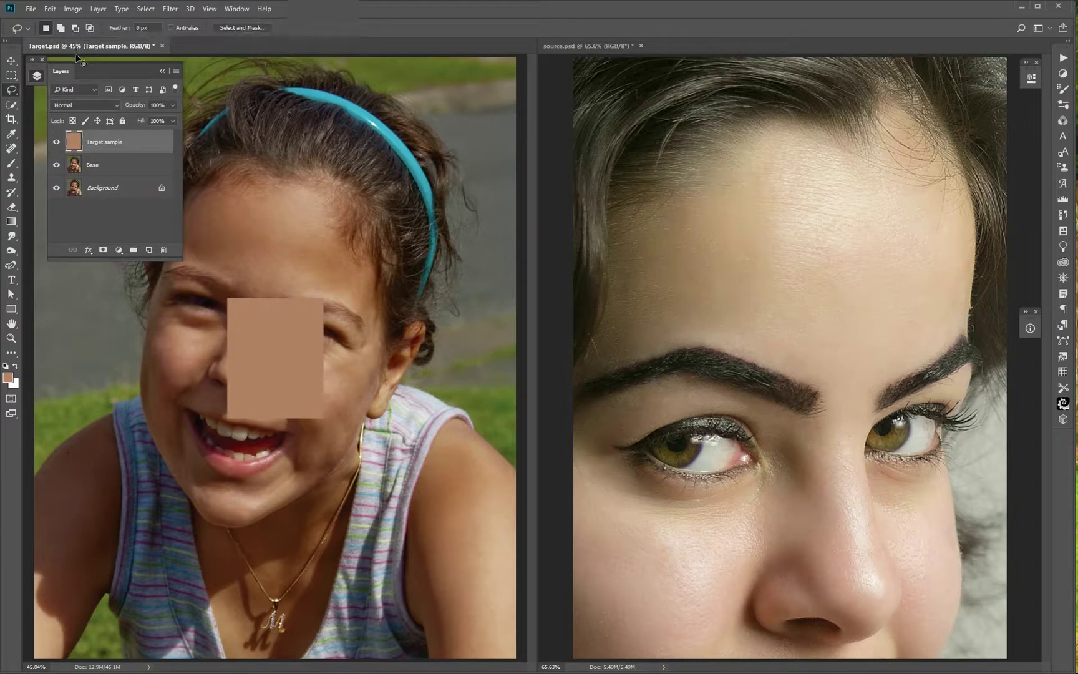
{"action": "key", "text": "ctrl+v"}
{"action": "double_click", "coordinate": [102, 143]}
{"action": "type", "text": "S"}
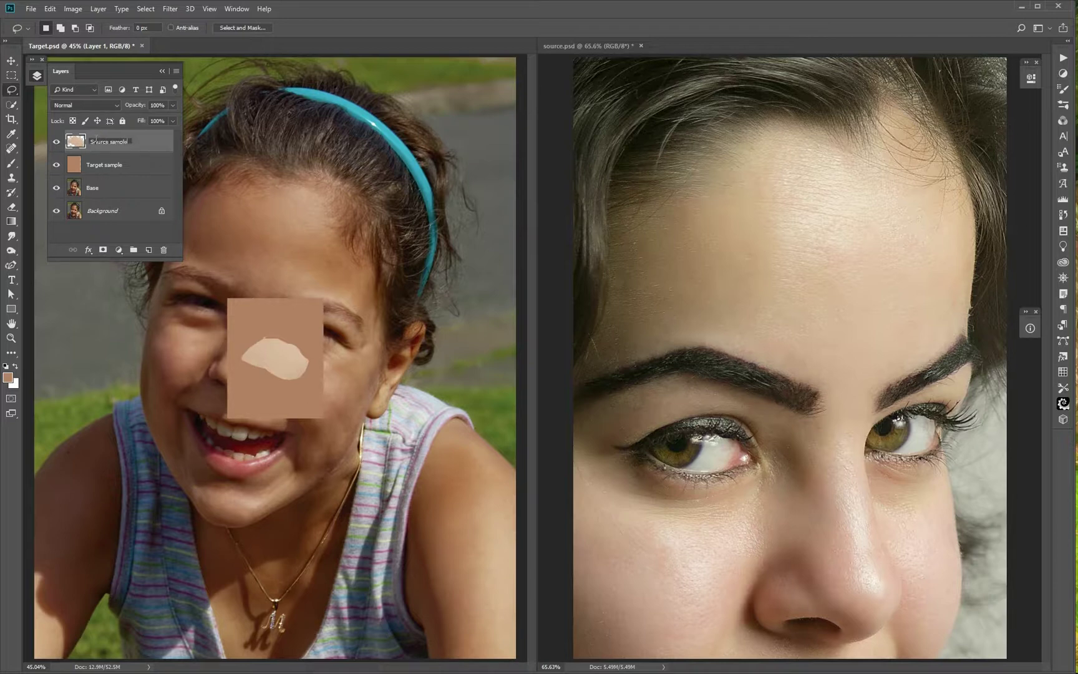
{"action": "key", "text": "Return"}
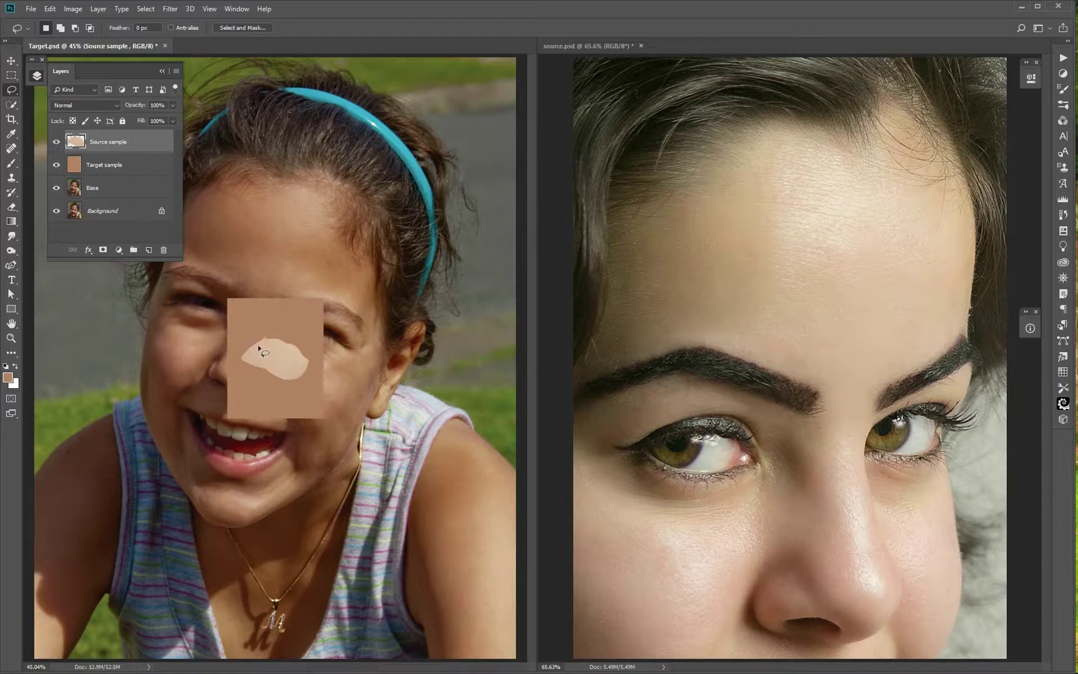
Step: Average the Source sample patch and fill the layer with that light skin tone
{"action": "left_click", "coordinate": [76, 142], "text": "ctrl"}
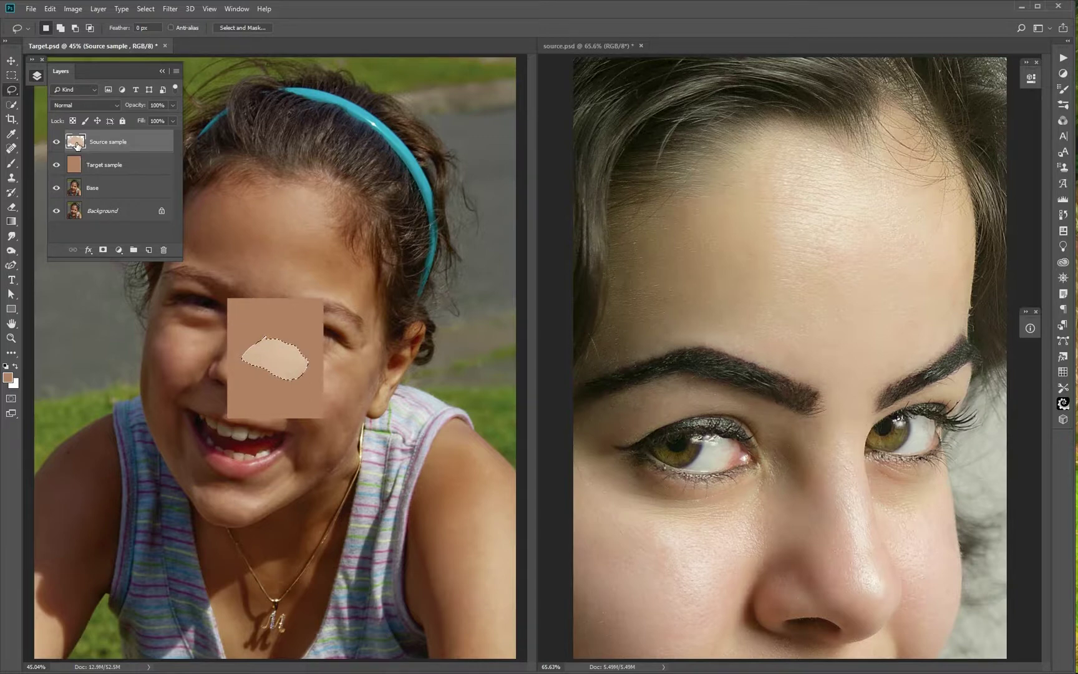
{"action": "left_click", "coordinate": [169, 8]}
{"action": "left_click", "coordinate": [181, 21]}
{"action": "left_click", "coordinate": [11, 133]}
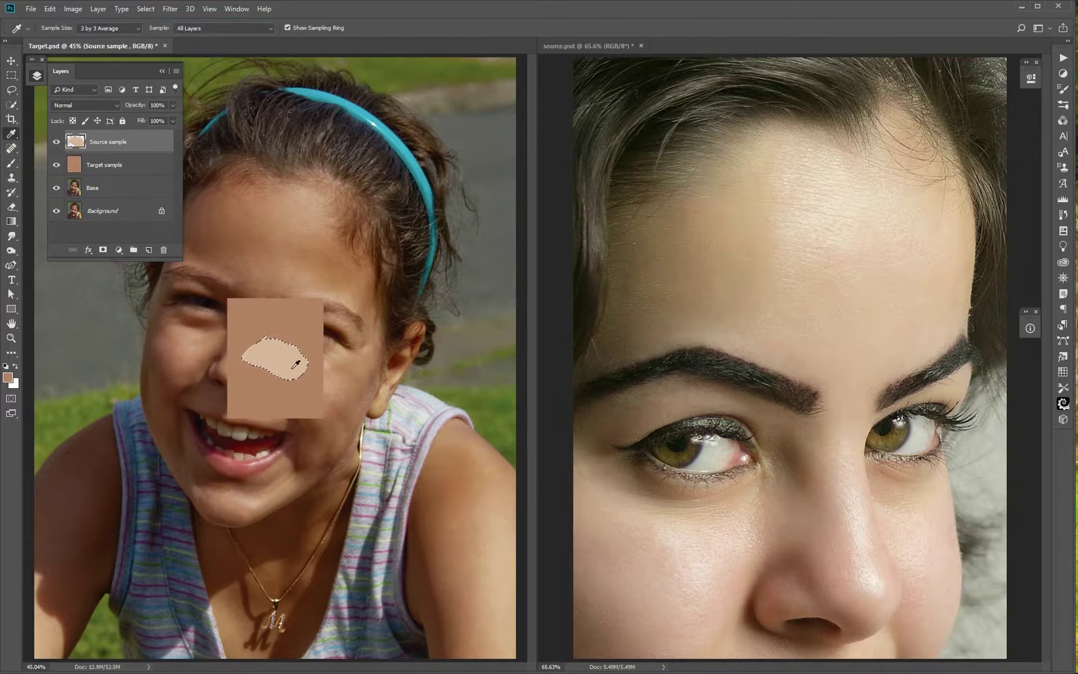
{"action": "left_click", "coordinate": [285, 353]}
{"action": "key", "text": "alt+Delete"}
{"action": "key", "text": "ctrl+t"}
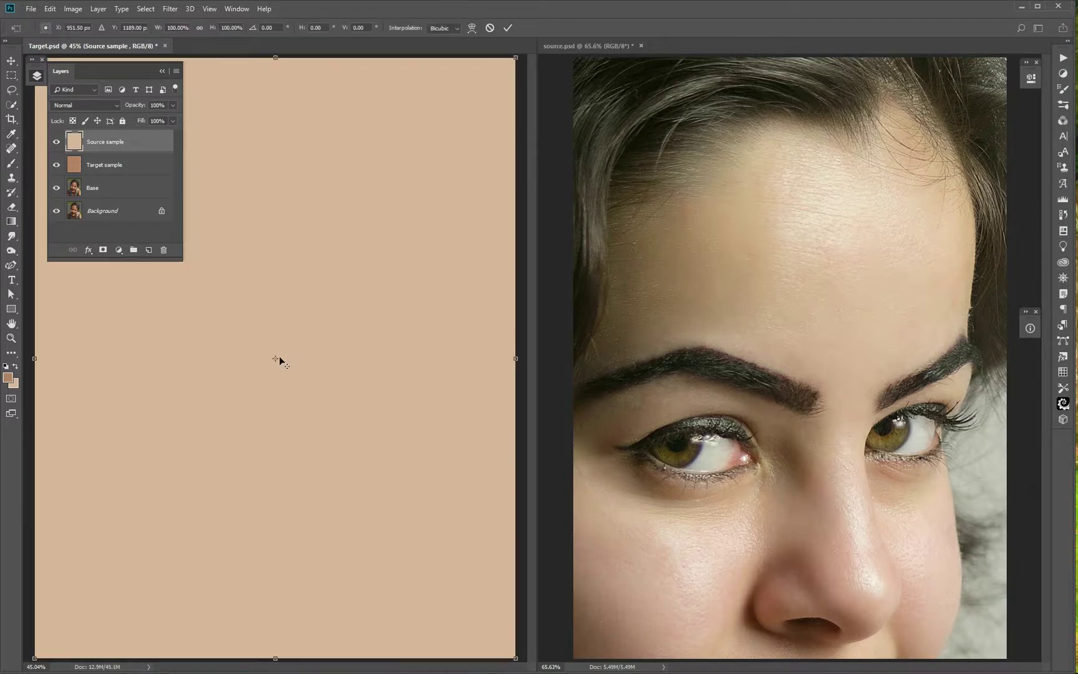
{"action": "double_click", "coordinate": [176, 28]}
{"action": "type", "text": "100"}
Step: Commit the smaller Source sample square and close source.psd, answering the save prompt
{"action": "key", "text": "Return"}
{"action": "key", "text": "i"}
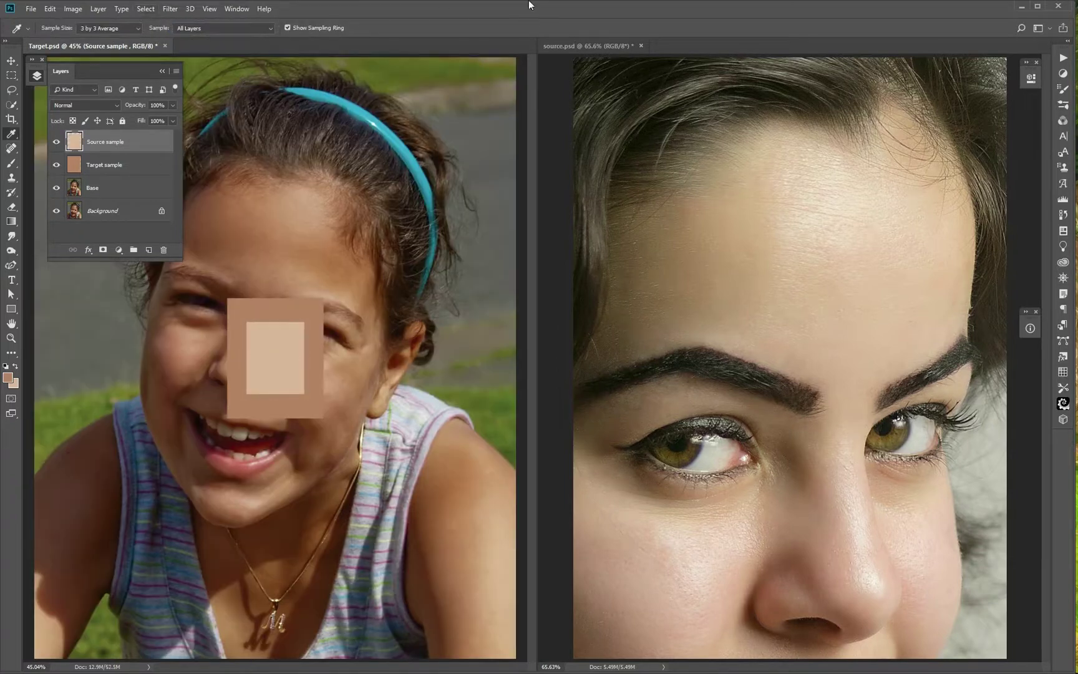
{"action": "left_click", "coordinate": [593, 50]}
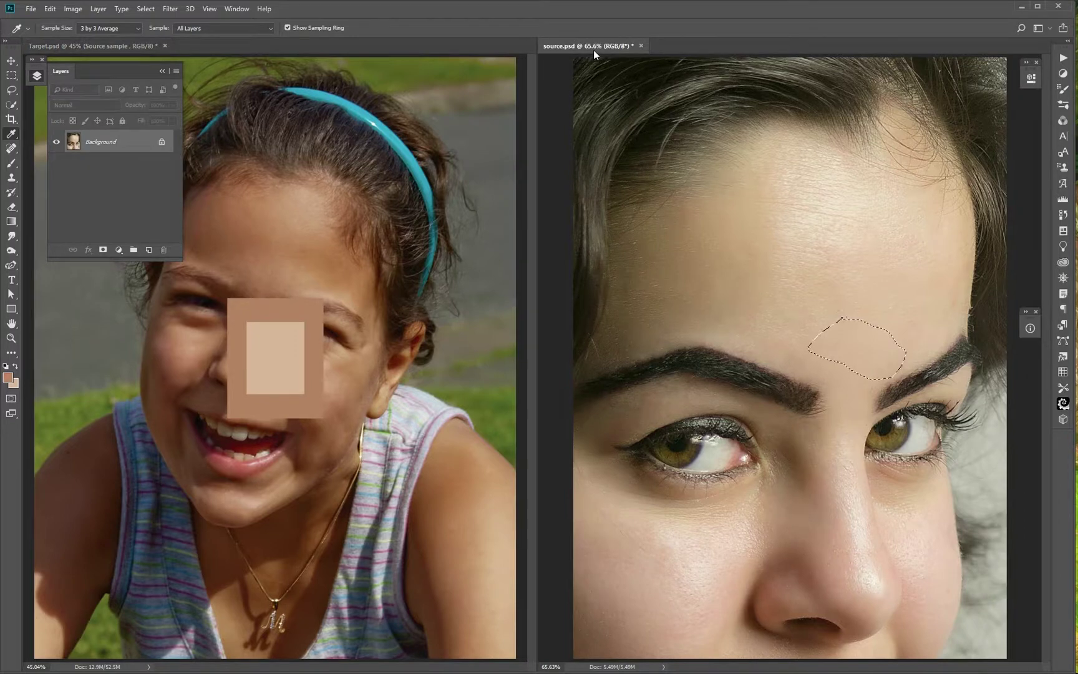
{"action": "left_click", "coordinate": [641, 45]}
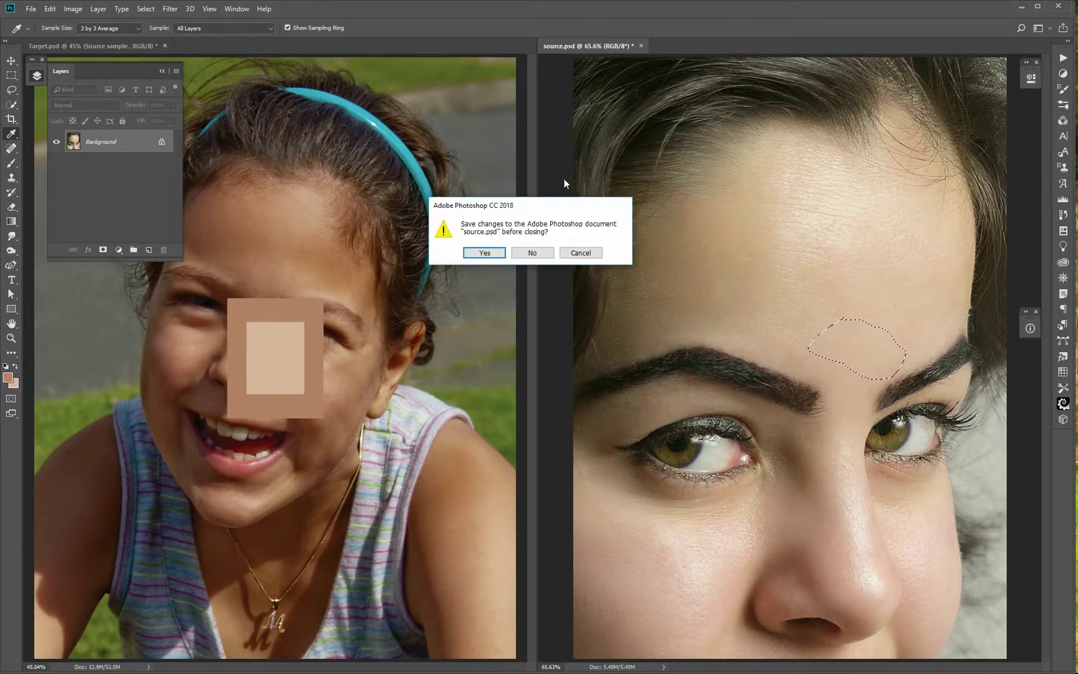
{"action": "left_click", "coordinate": [532, 253]}
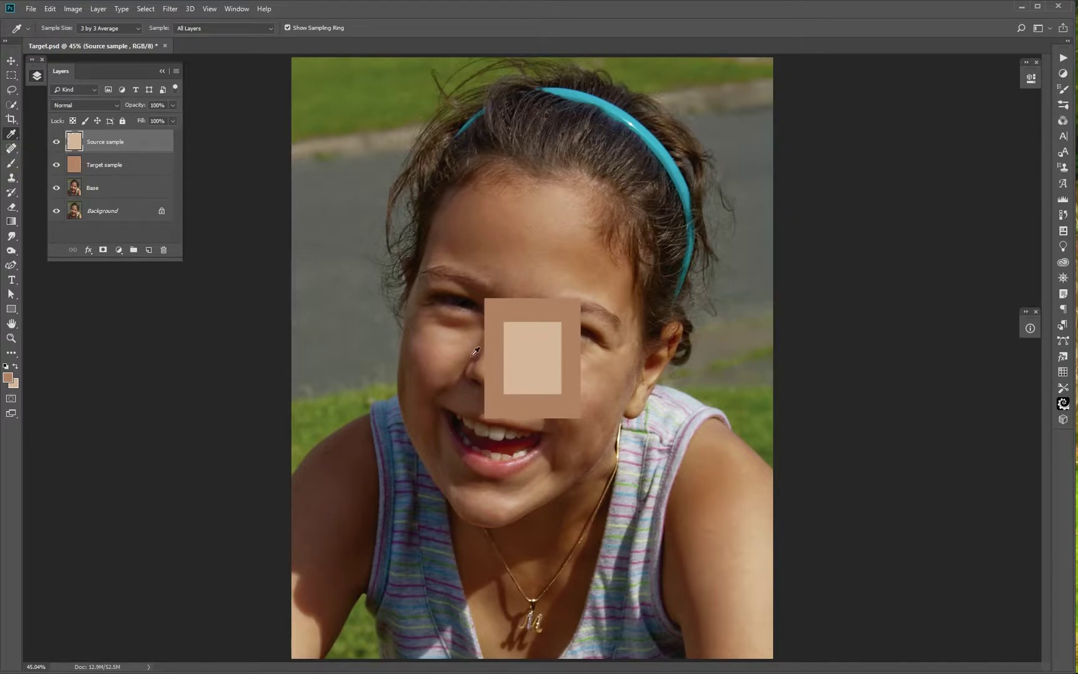
Step: Place colour samplers on the light patch (220/183/157) and brown square (187/131/101)
{"action": "left_click", "coordinate": [532, 354], "text": "shift"}
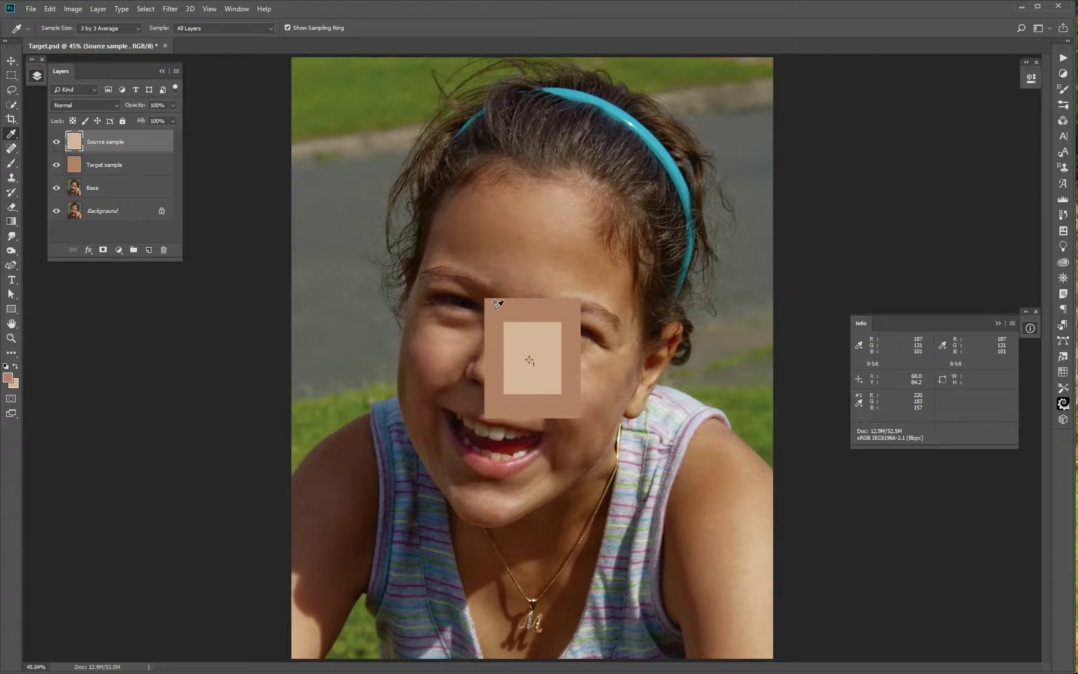
{"action": "left_click", "coordinate": [497, 305], "text": "shift"}
Step: Convert Target.psd to Lab Color without flattening and load the Skin channel selection
{"action": "left_click", "coordinate": [72, 10]}
{"action": "mouse_move", "coordinate": [102, 21]}
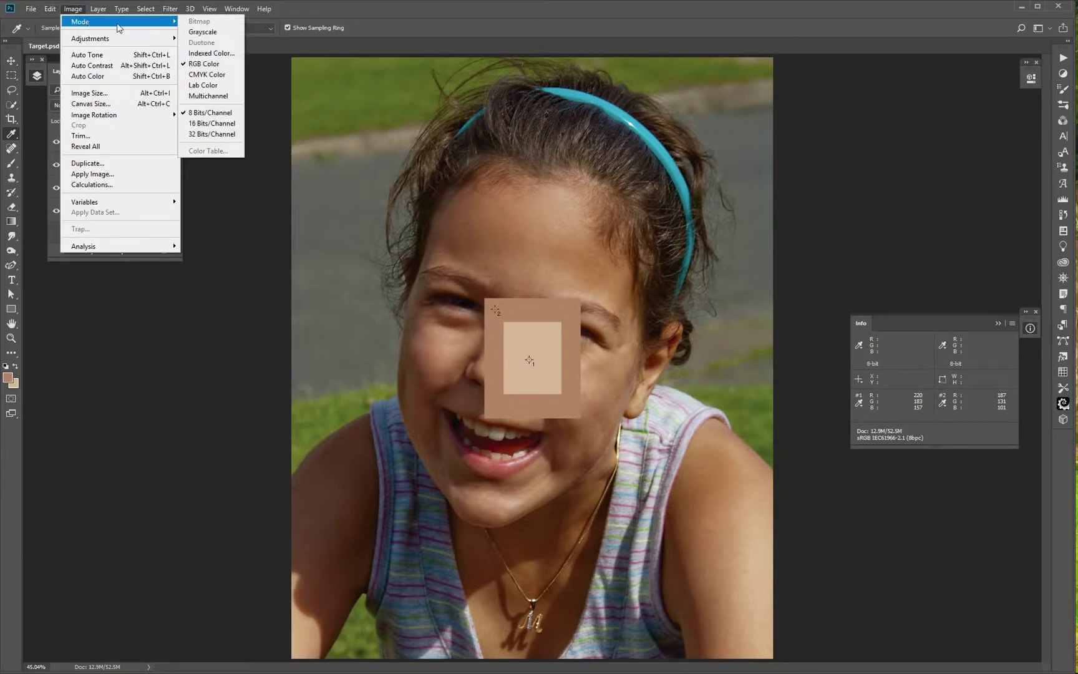
{"action": "left_click", "coordinate": [203, 86]}
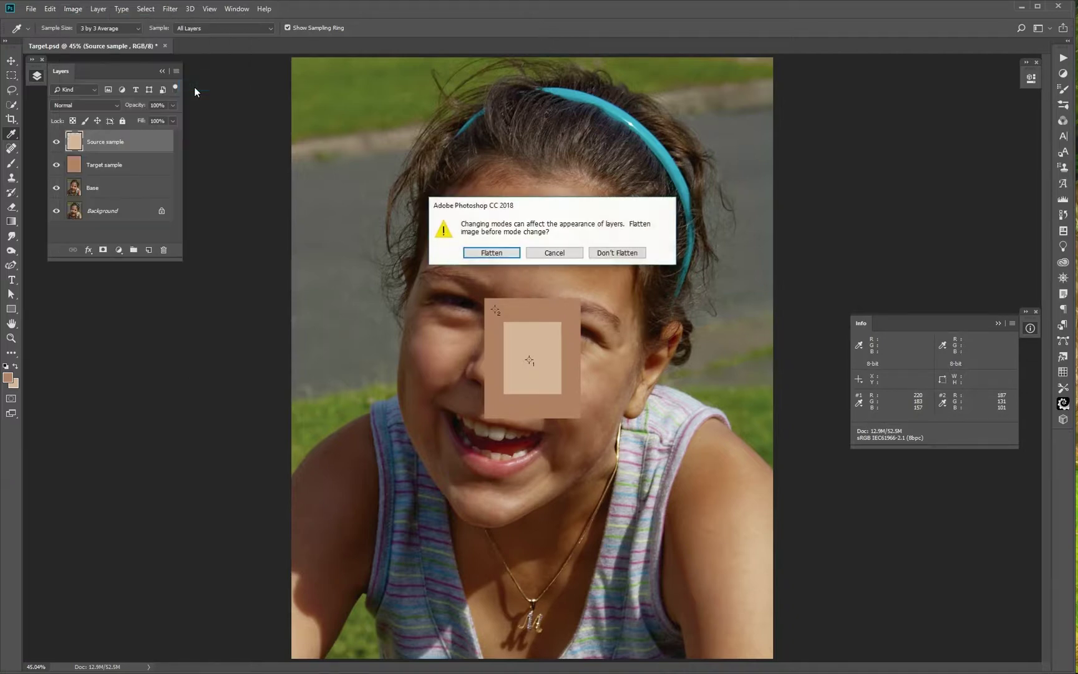
{"action": "left_click", "coordinate": [618, 253]}
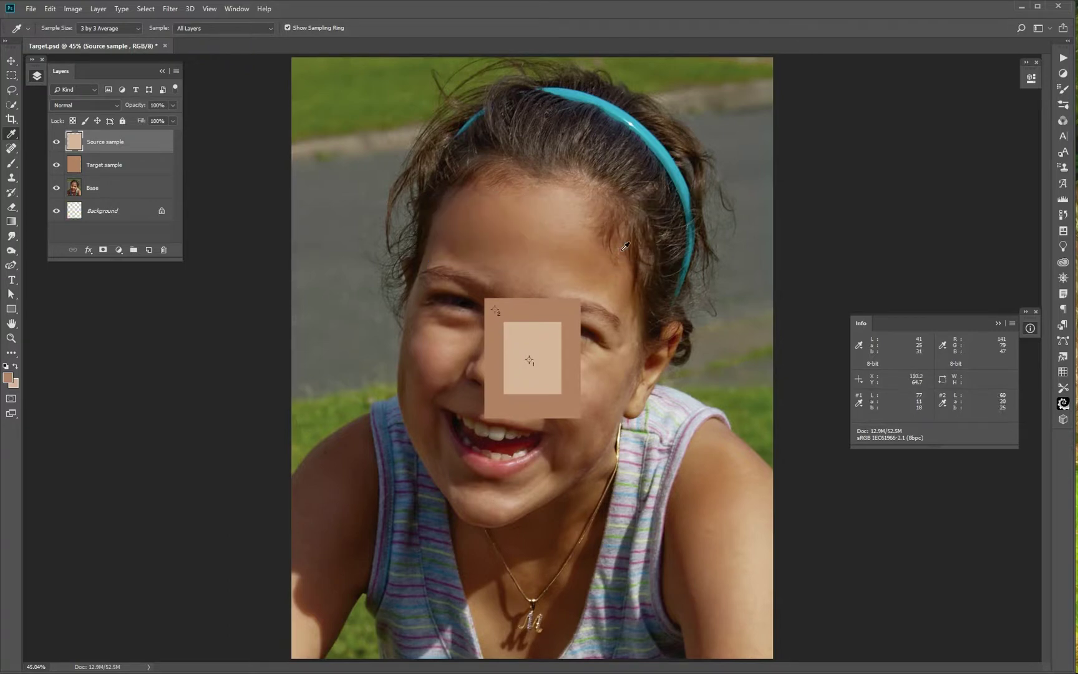
{"action": "left_click", "coordinate": [1064, 122]}
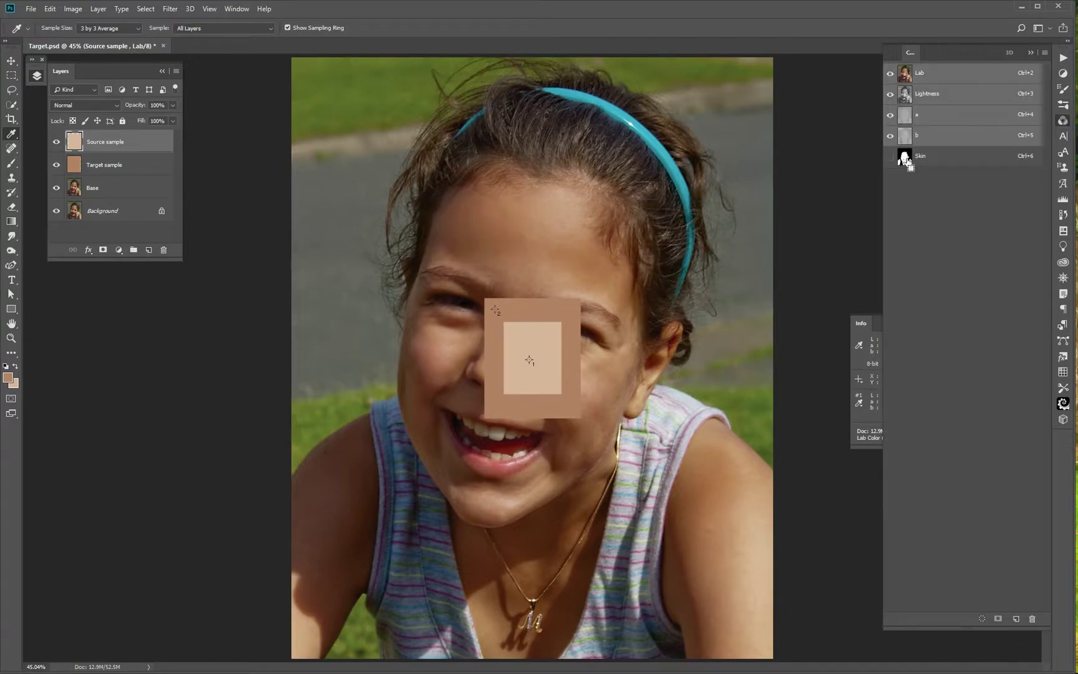
{"action": "left_click", "coordinate": [906, 156], "text": "ctrl"}
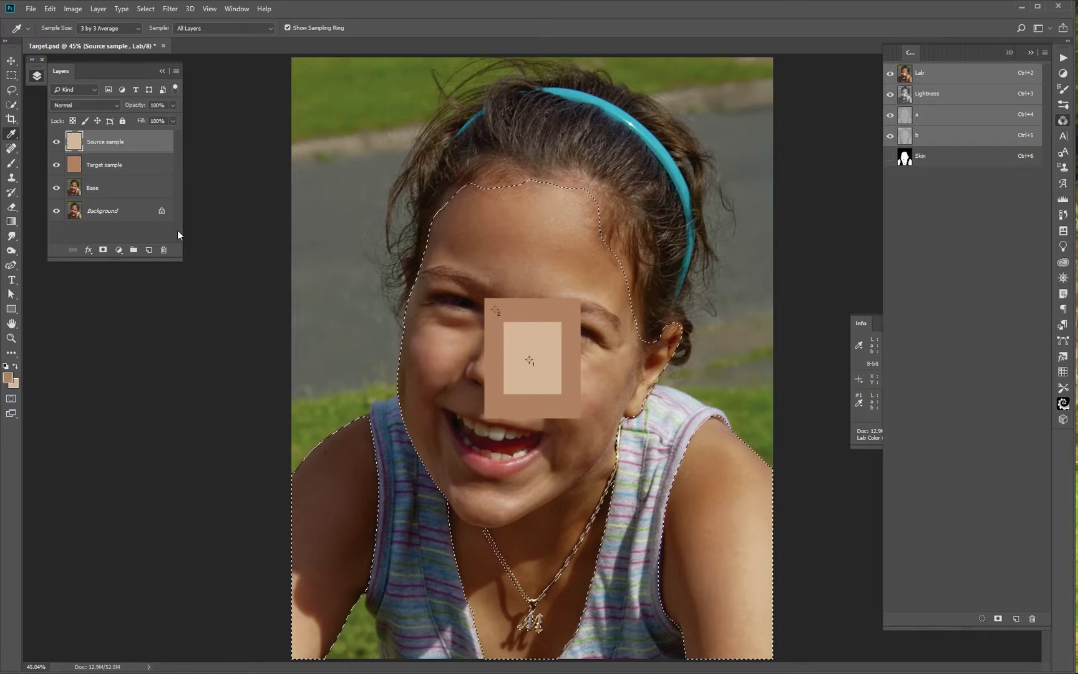
{"action": "left_click", "coordinate": [119, 249]}
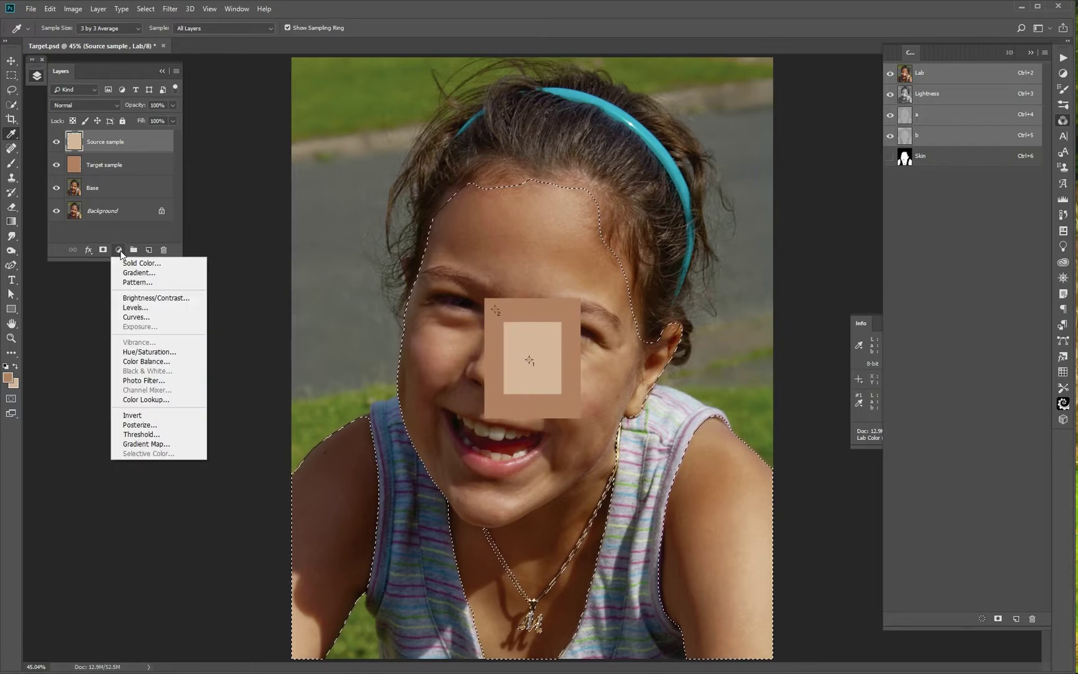
Step: Add a skin-masked Curves layer and collapse the 3D panel group to show Lab readouts
{"action": "left_click", "coordinate": [139, 318]}
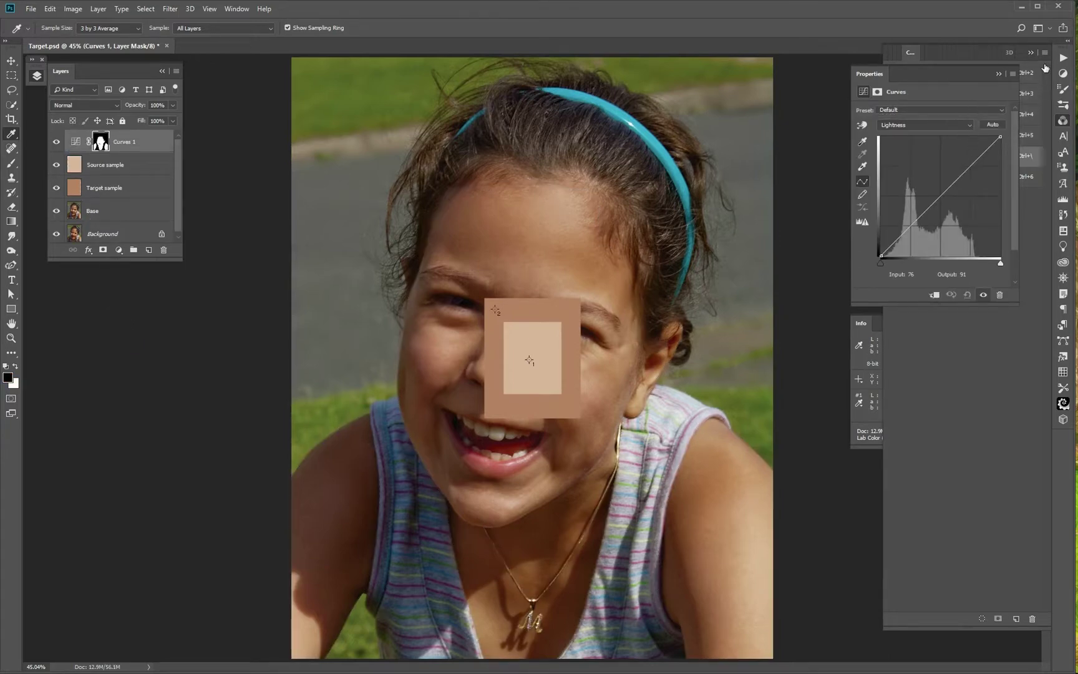
{"action": "left_click", "coordinate": [1031, 51]}
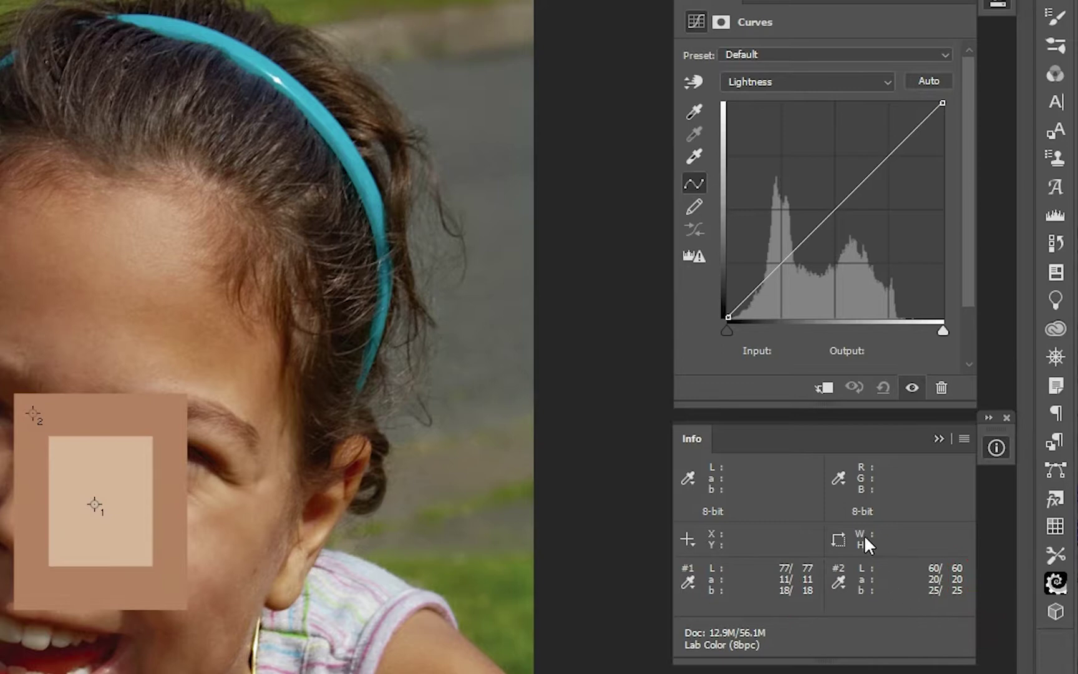
{"action": "left_click", "coordinate": [694, 83]}
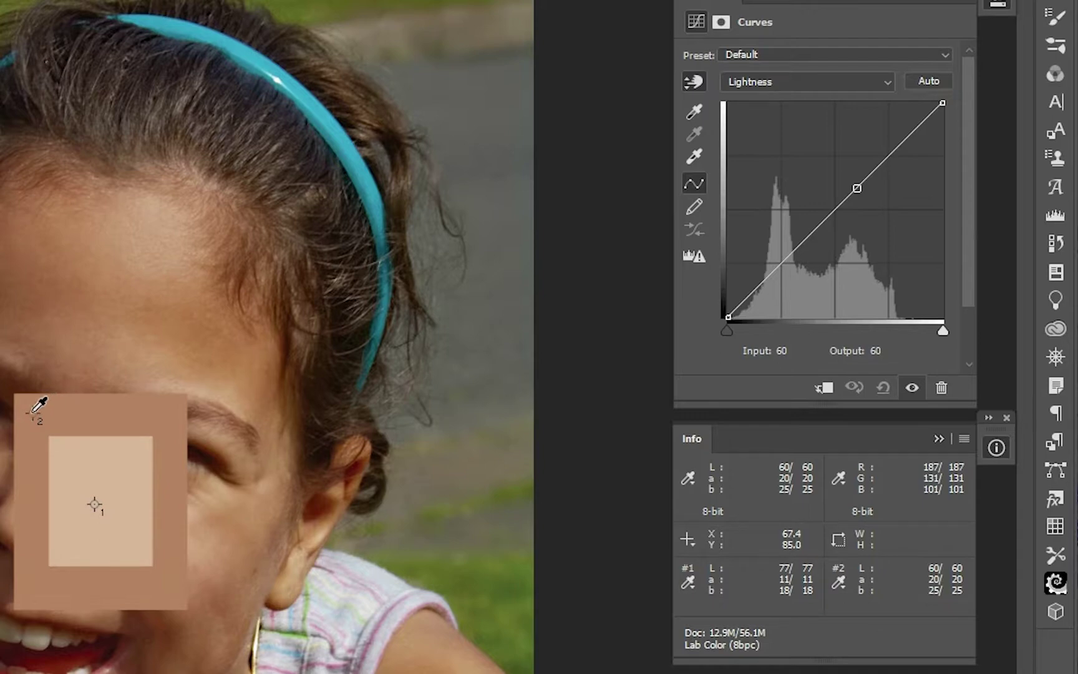
{"action": "left_click", "coordinate": [38, 409]}
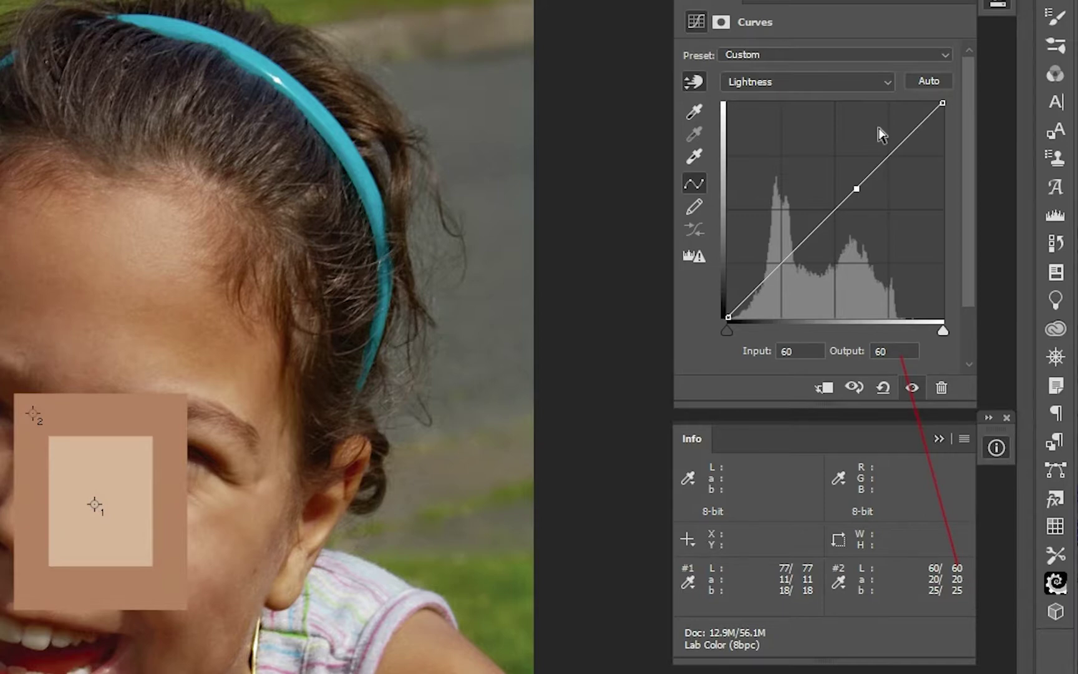
{"action": "left_click", "coordinate": [886, 81]}
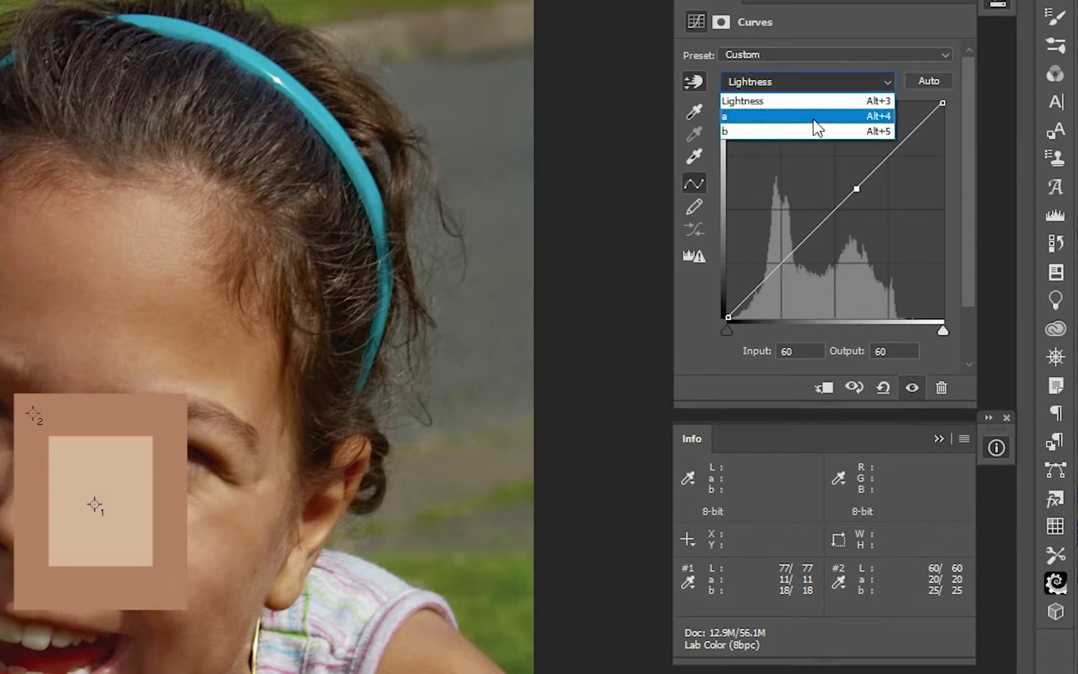
{"action": "left_click", "coordinate": [816, 116]}
{"action": "left_click_drag", "start_coordinate": [936, 485], "coordinate": [956, 567]}
{"action": "left_click", "coordinate": [891, 83]}
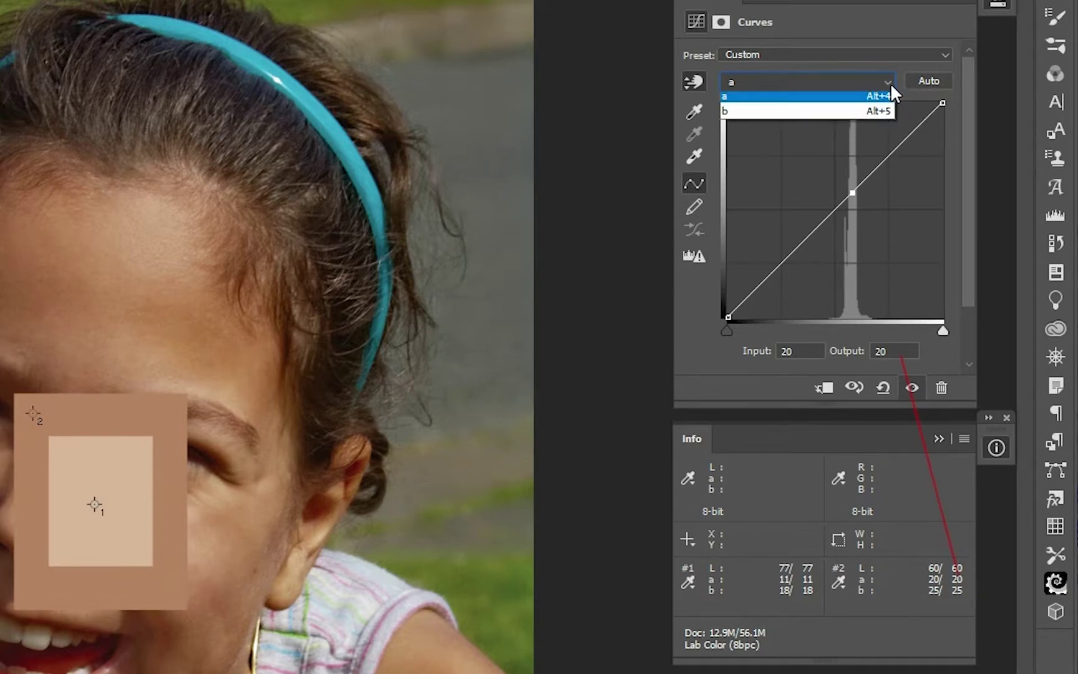
{"action": "left_click", "coordinate": [771, 131]}
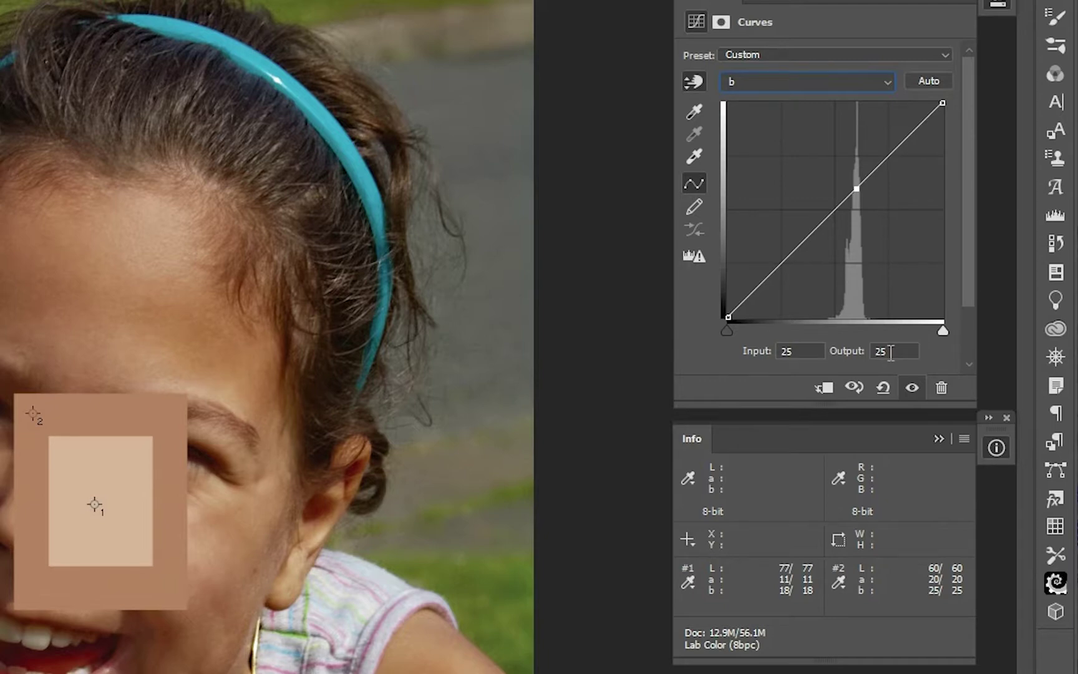
{"action": "left_click_drag", "start_coordinate": [903, 359], "coordinate": [961, 605]}
{"action": "left_click", "coordinate": [889, 82]}
{"action": "left_click", "coordinate": [781, 102]}
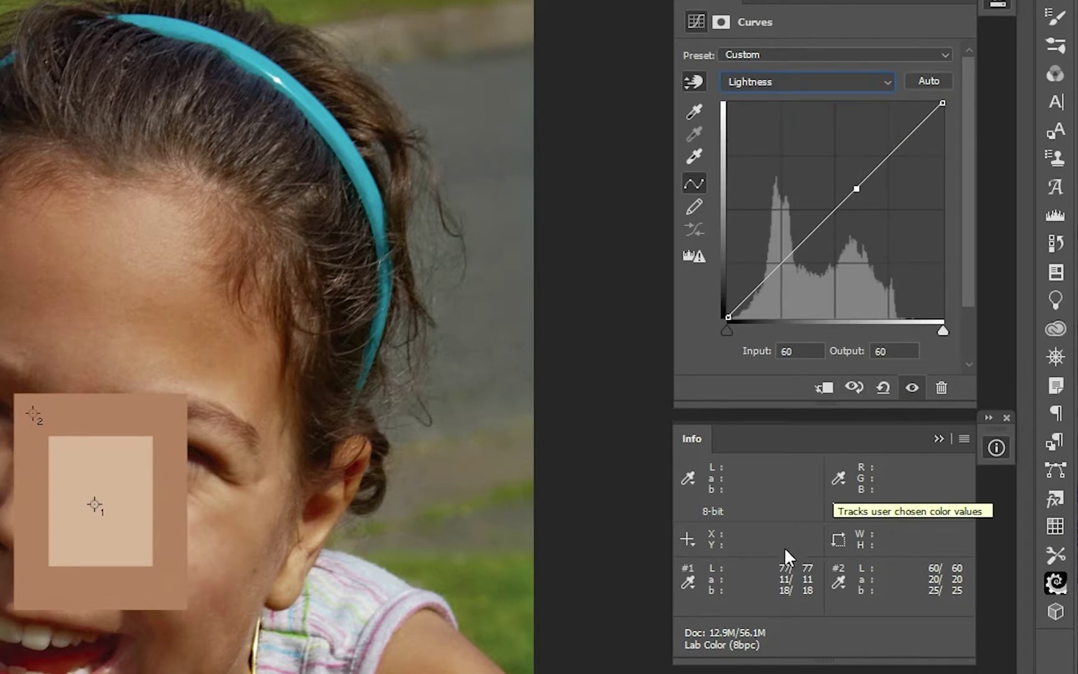
Step: Set the curve point's outputs to Lightness 77, a 11 and b 18
{"action": "left_click", "coordinate": [892, 352]}
{"action": "type", "text": "77"}
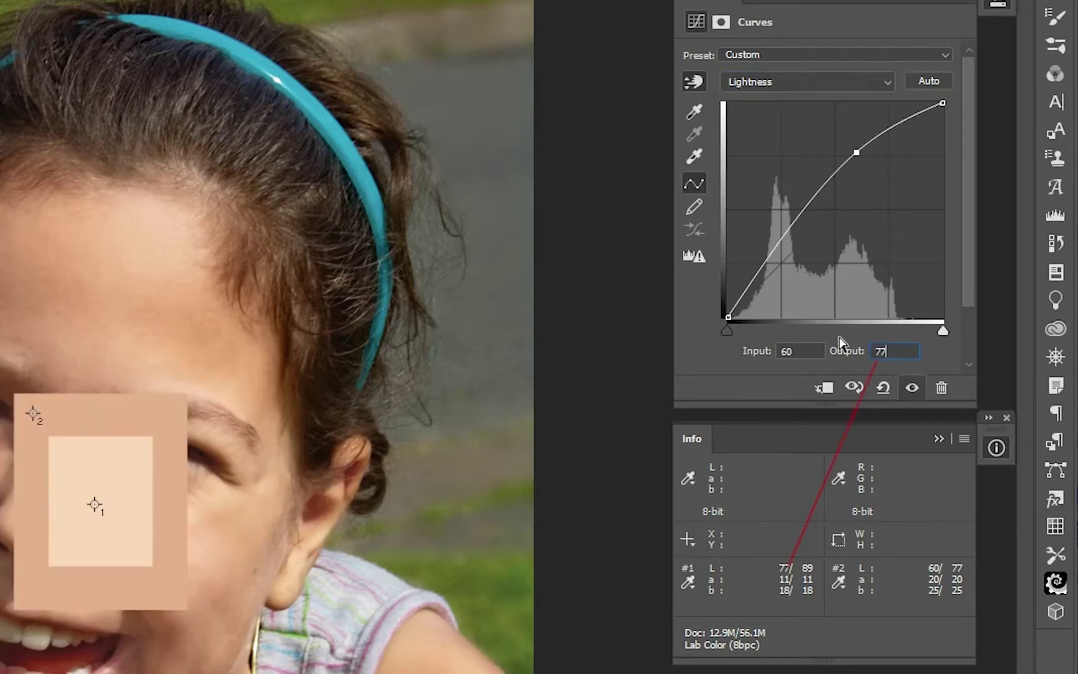
{"action": "left_click", "coordinate": [887, 82]}
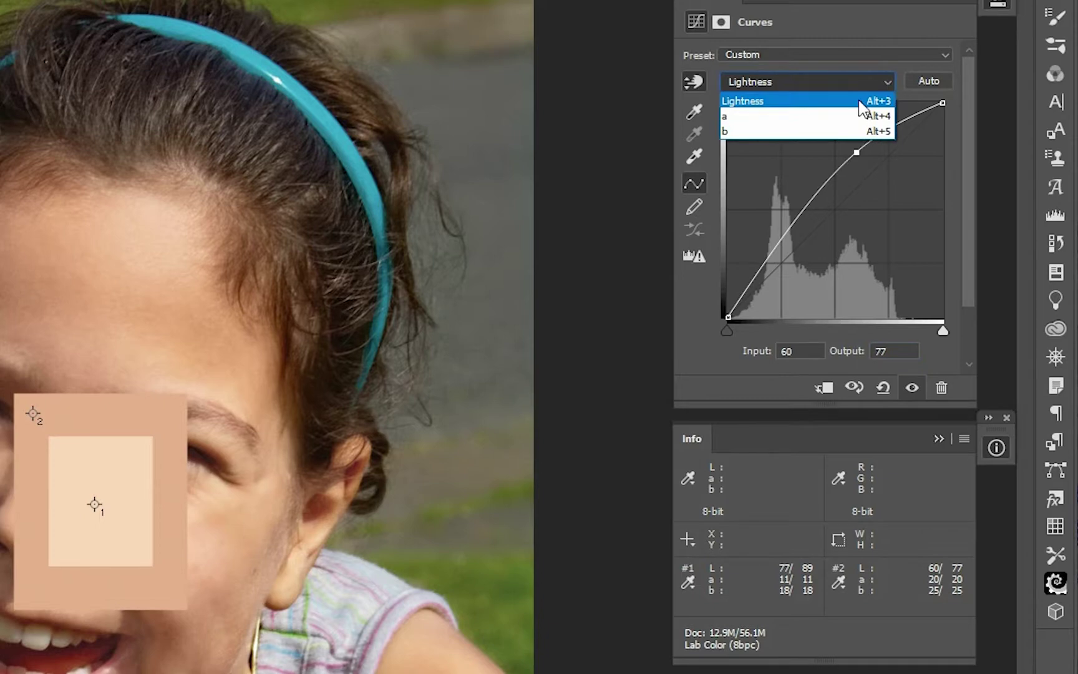
{"action": "left_click", "coordinate": [788, 118]}
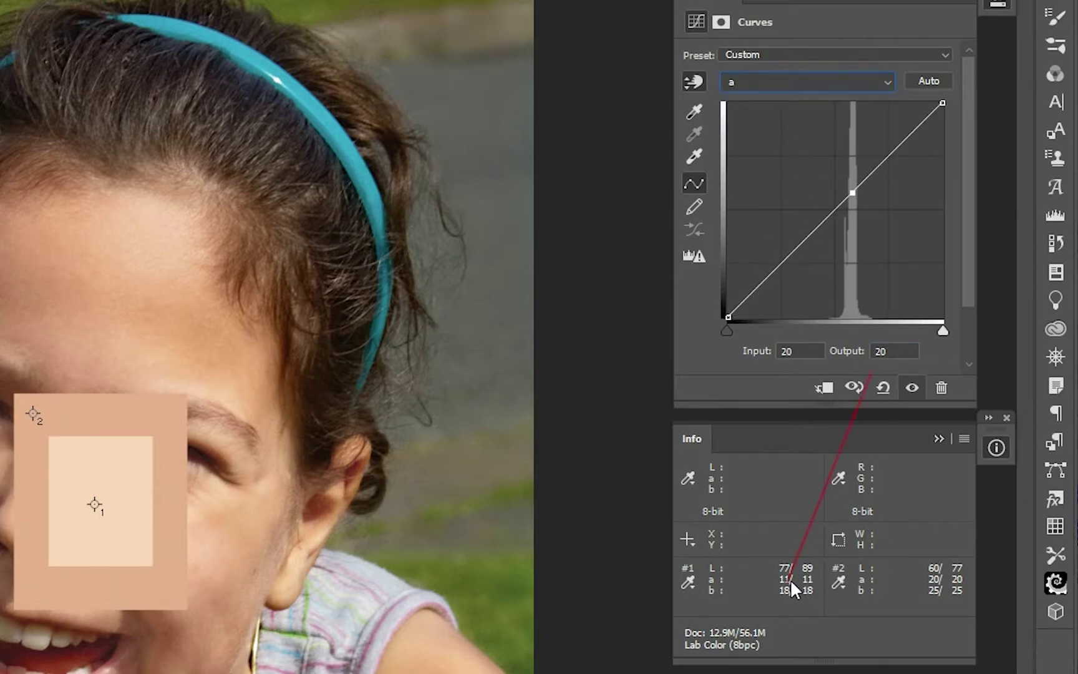
{"action": "double_click", "coordinate": [885, 352]}
{"action": "type", "text": "11"}
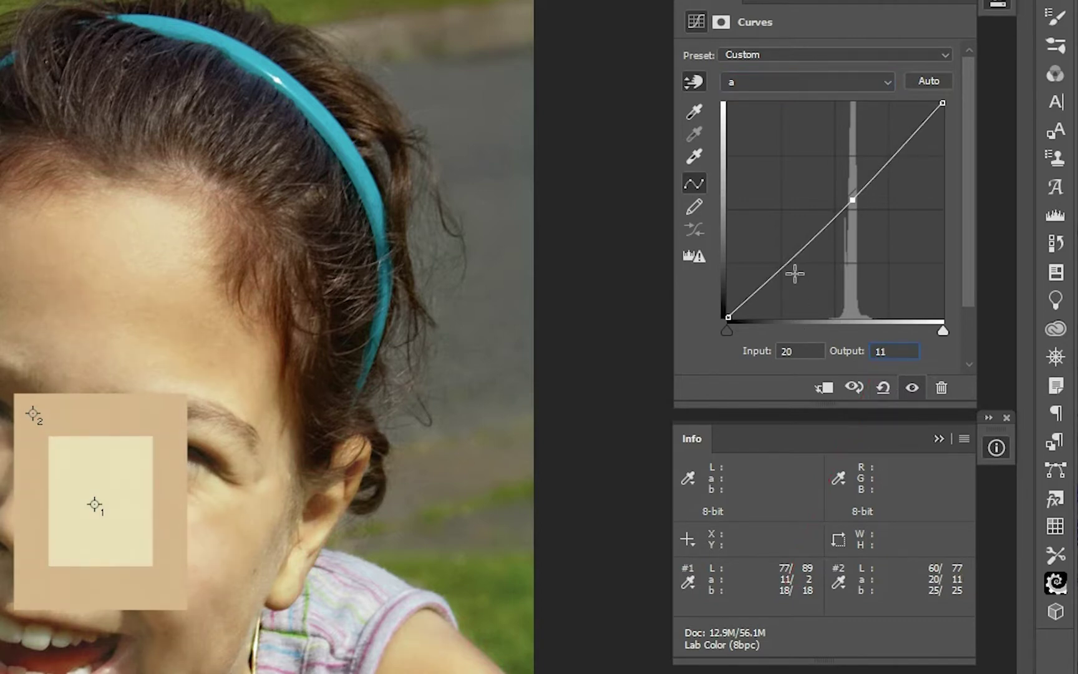
{"action": "left_click", "coordinate": [886, 82]}
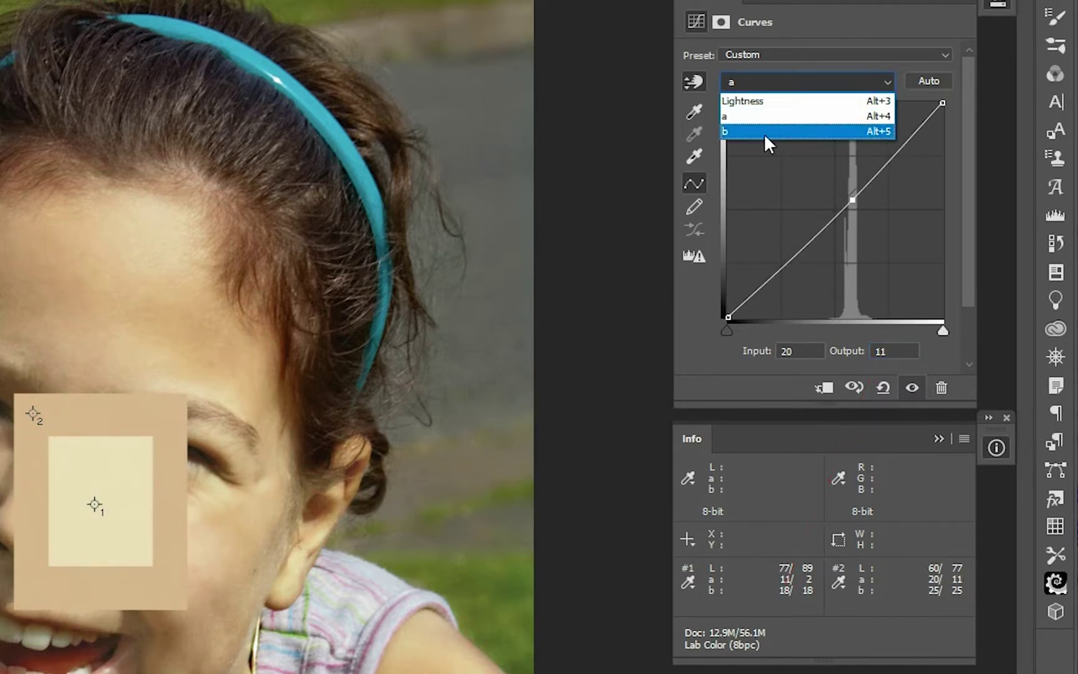
{"action": "left_click", "coordinate": [769, 129]}
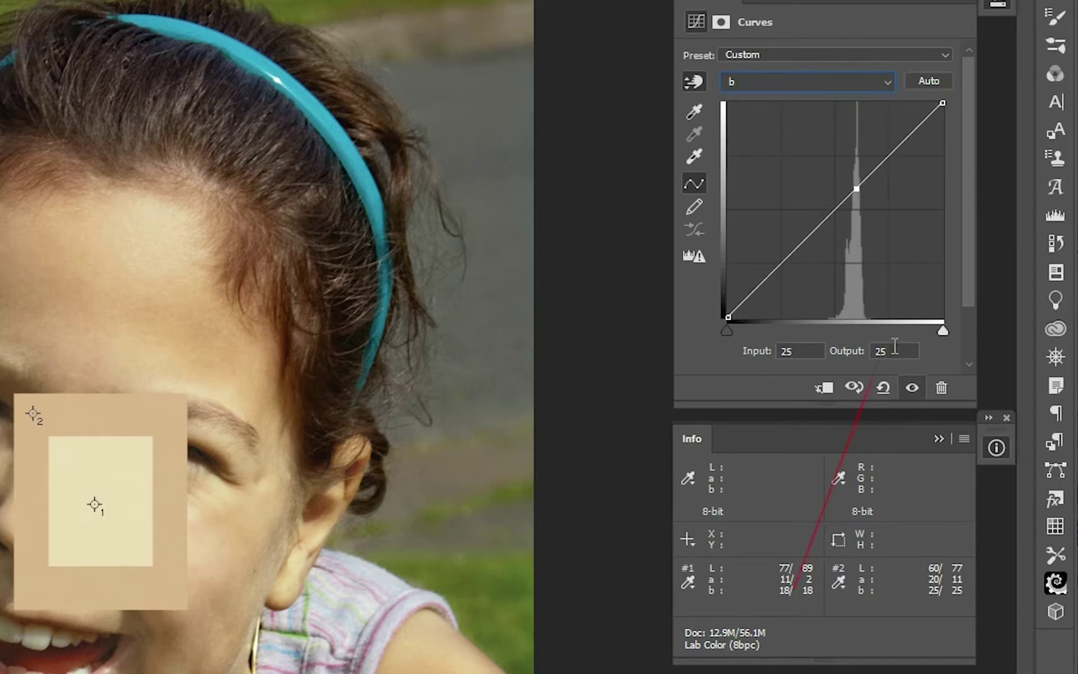
{"action": "double_click", "coordinate": [889, 351]}
{"action": "type", "text": "18"}
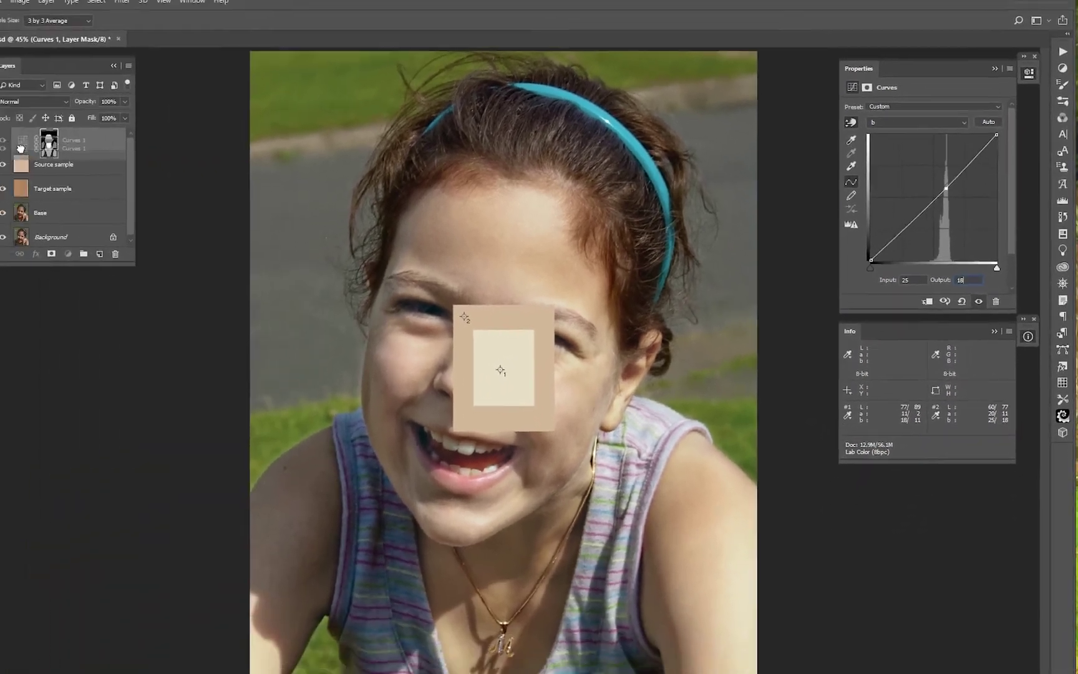
Step: Move Curves 1 below the Source sample layer with Ctrl+[ to compare the swatches
{"action": "key", "text": "ctrl+bracketleft"}
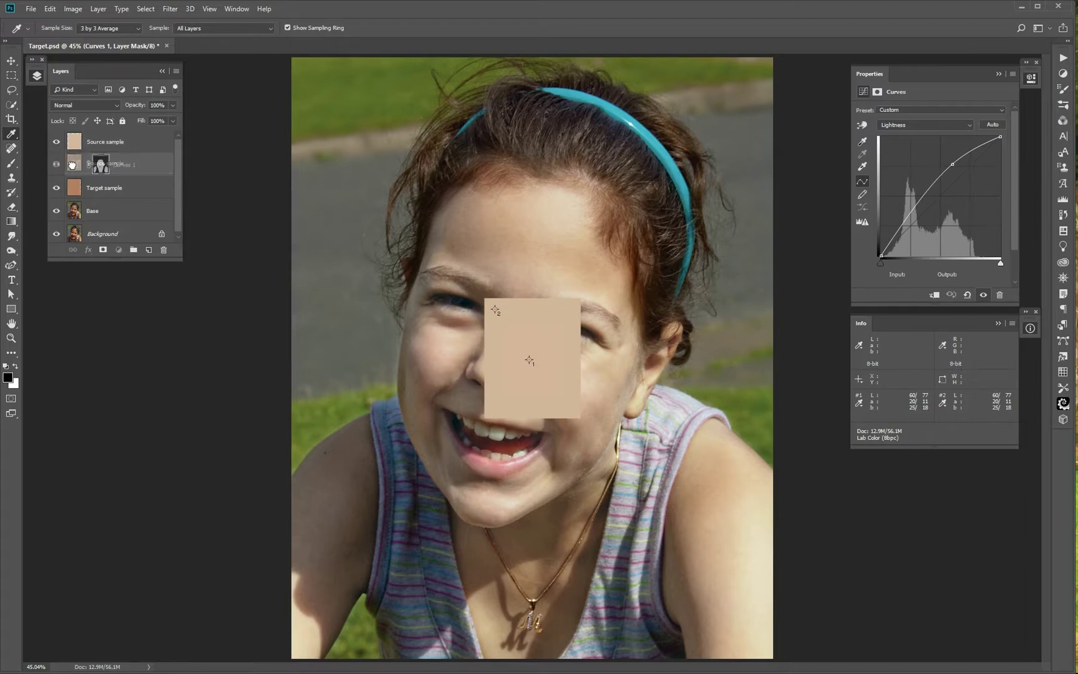
Step: Put Curves 1 back above the Source sample and remap Lightness 60 to 62 and 90 to 99
{"action": "left_click_drag", "start_coordinate": [75, 144], "coordinate": [77, 179]}
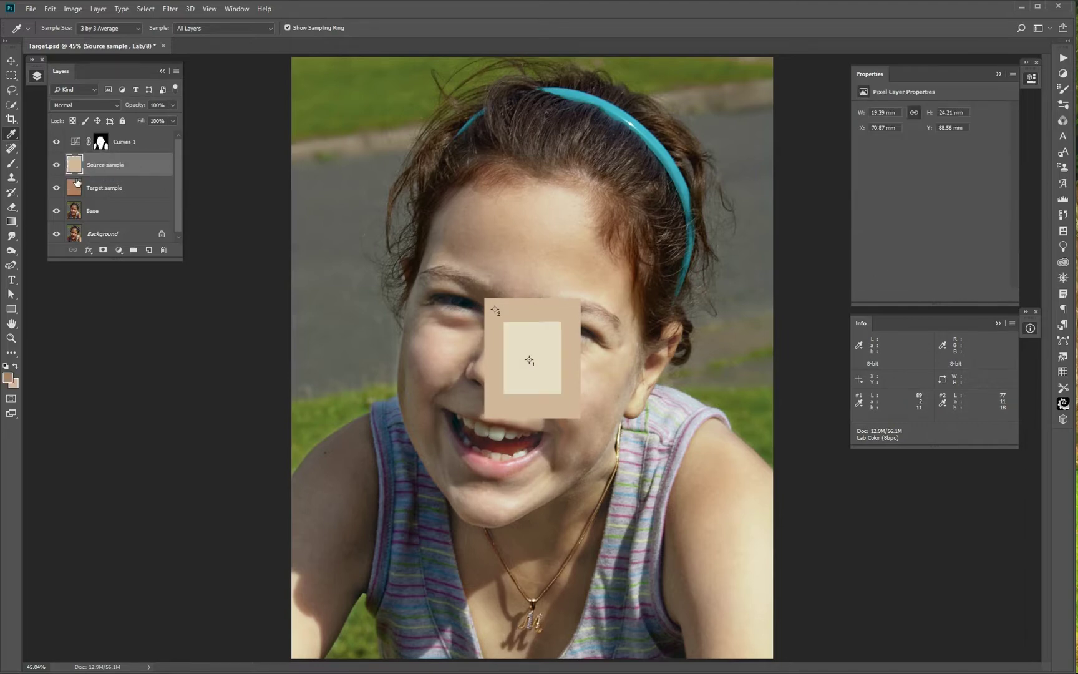
{"action": "left_click", "coordinate": [100, 141]}
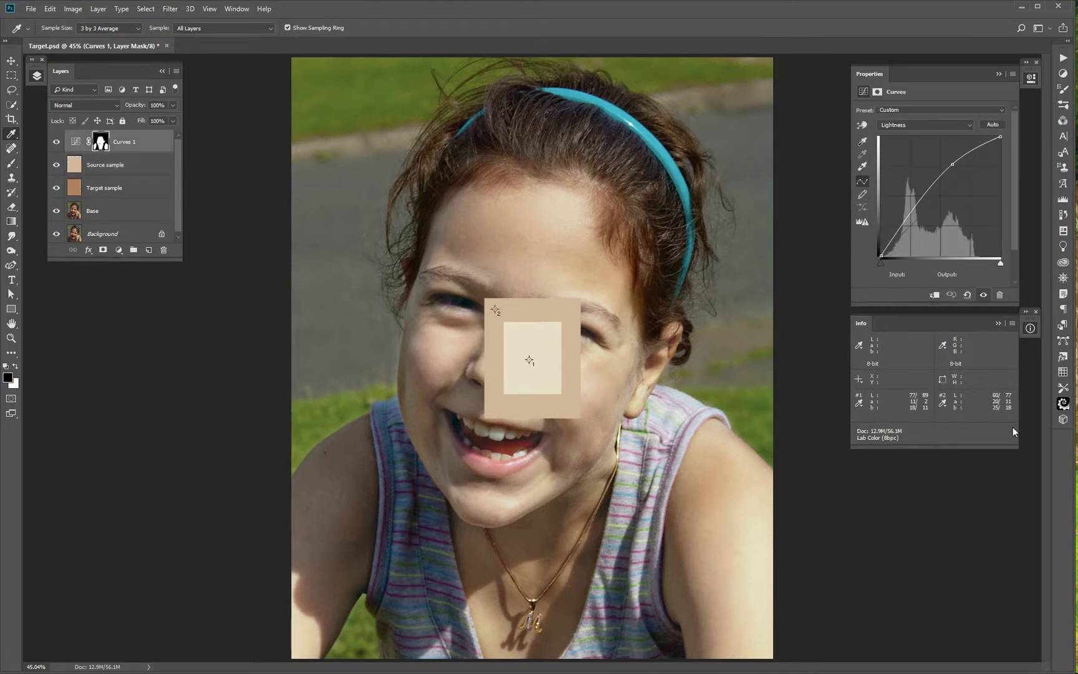
{"action": "mouse_move", "coordinate": [953, 165]}
{"action": "left_click", "coordinate": [953, 164]}
{"action": "left_click_drag", "start_coordinate": [953, 165], "coordinate": [953, 183]}
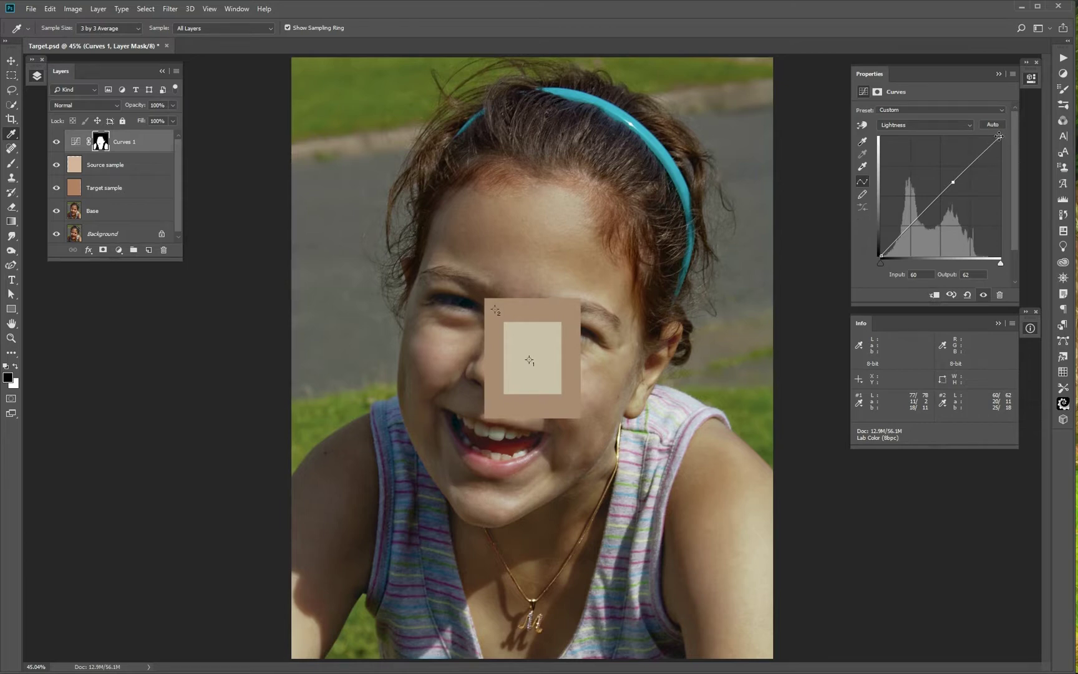
{"action": "left_click_drag", "start_coordinate": [1001, 137], "coordinate": [991, 138]}
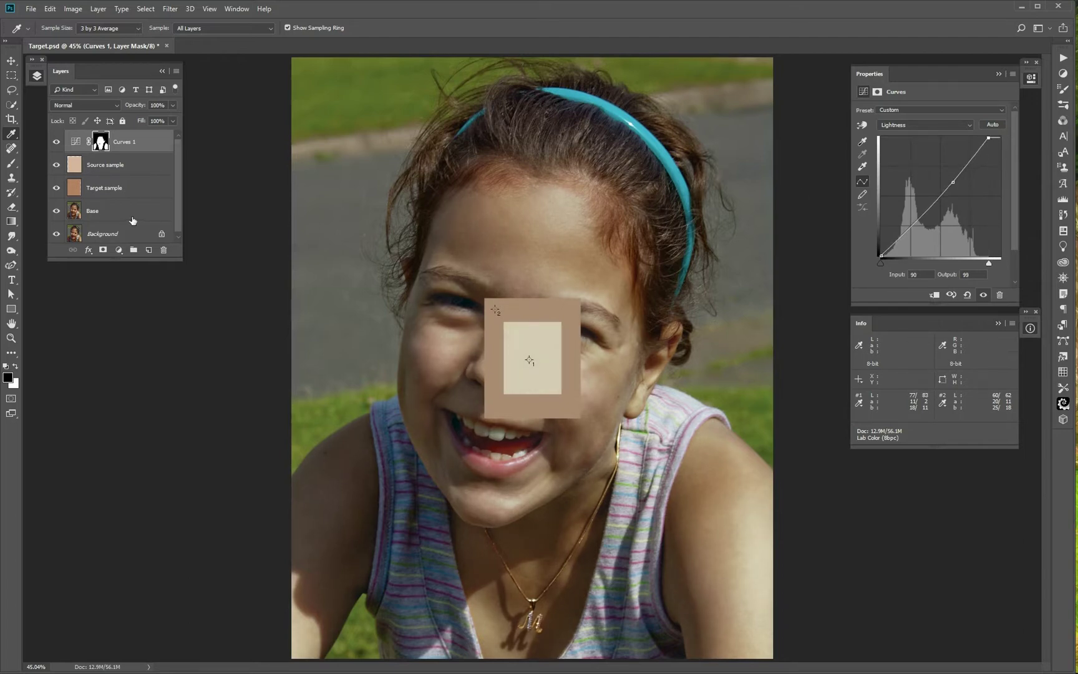
Step: Hide the Source and Target sample swatches, then show them again to compare
{"action": "left_click", "coordinate": [56, 165]}
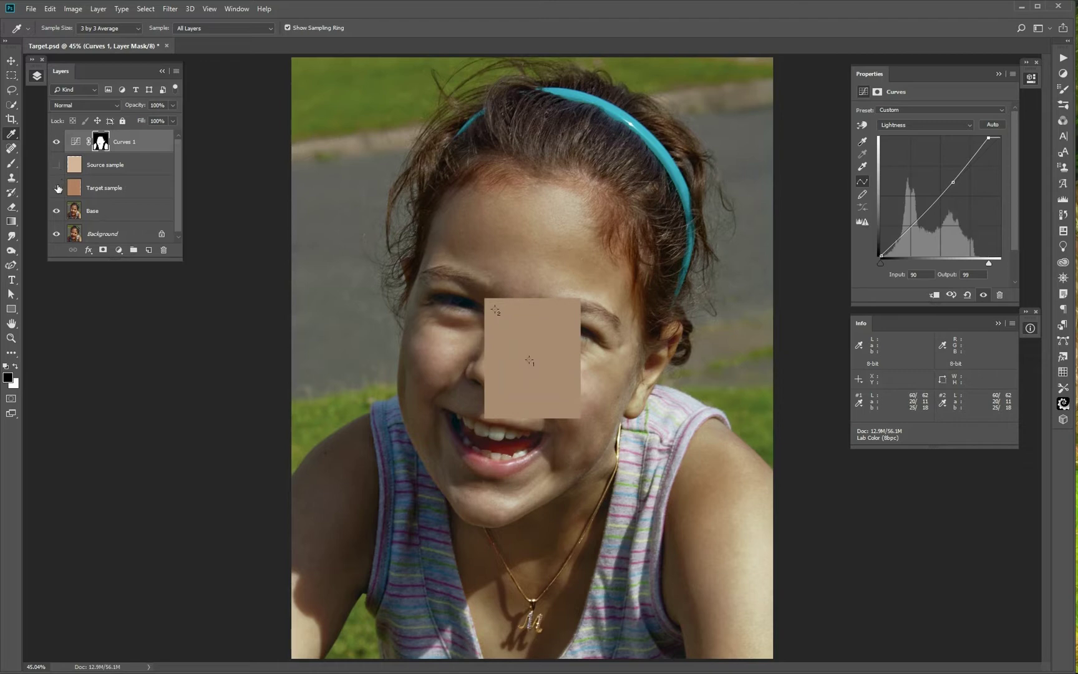
{"action": "left_click", "coordinate": [56, 188]}
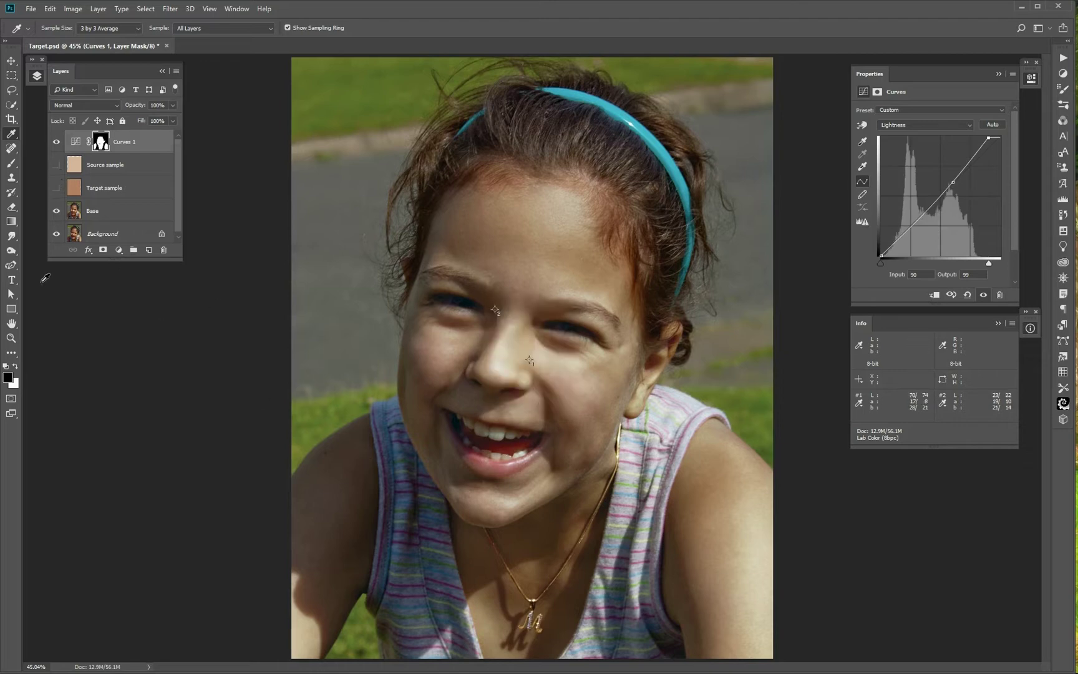
{"action": "left_click", "coordinate": [12, 61]}
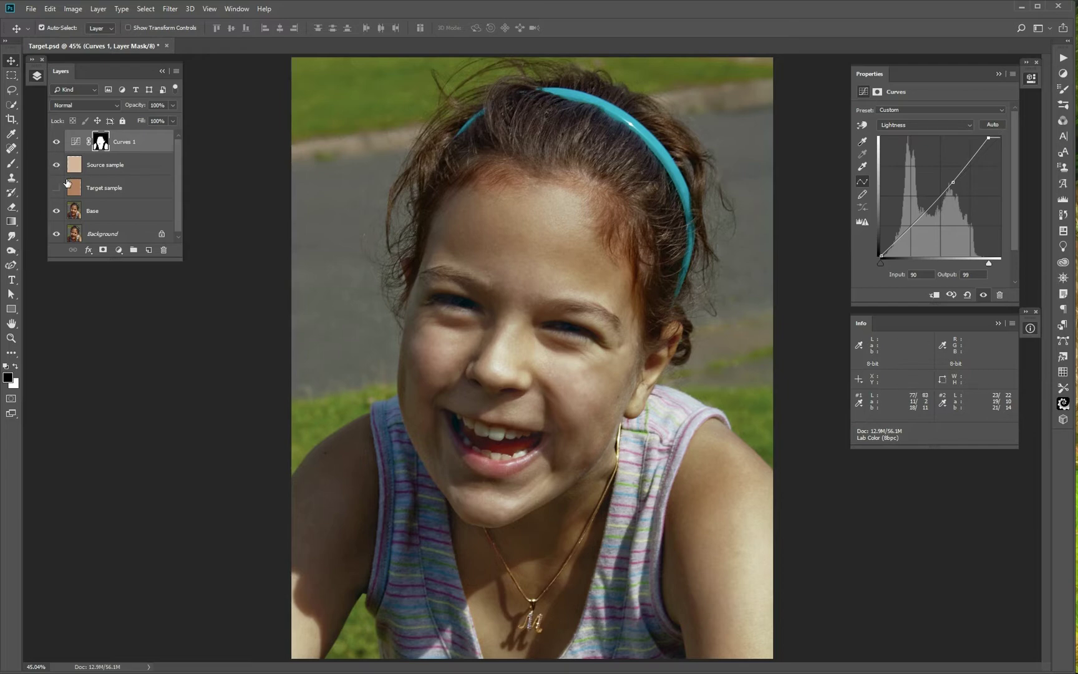
{"action": "left_click", "coordinate": [57, 164]}
{"action": "left_click", "coordinate": [56, 187]}
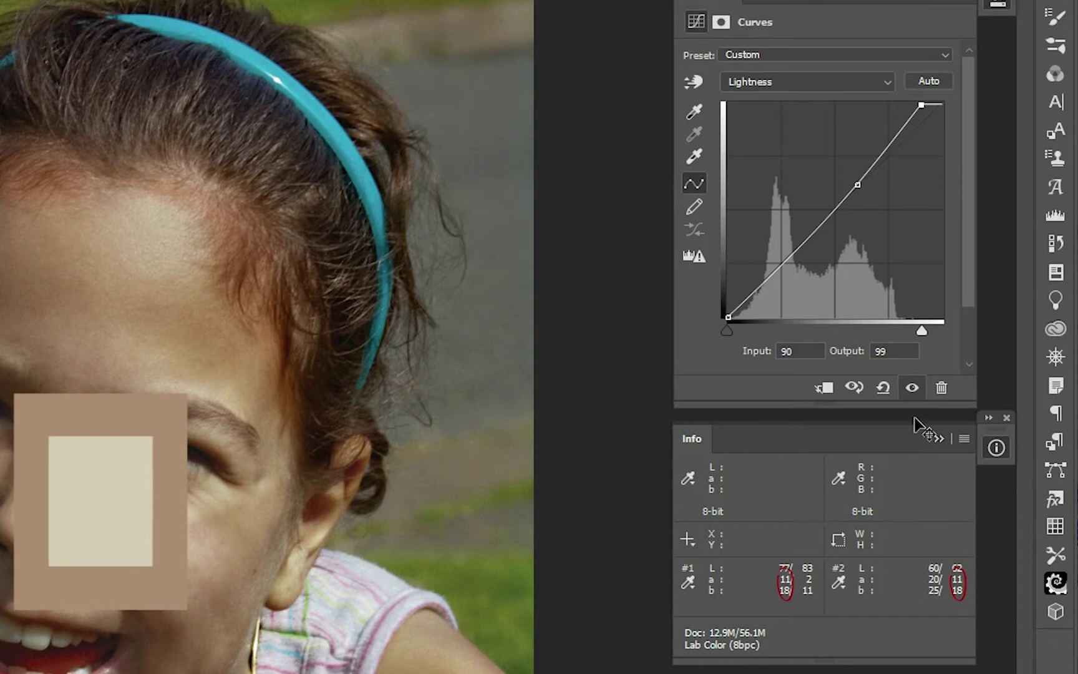
Step: Check the midtone point's values, hide the swatches again and select the Curves adjustment
{"action": "left_click", "coordinate": [856, 186]}
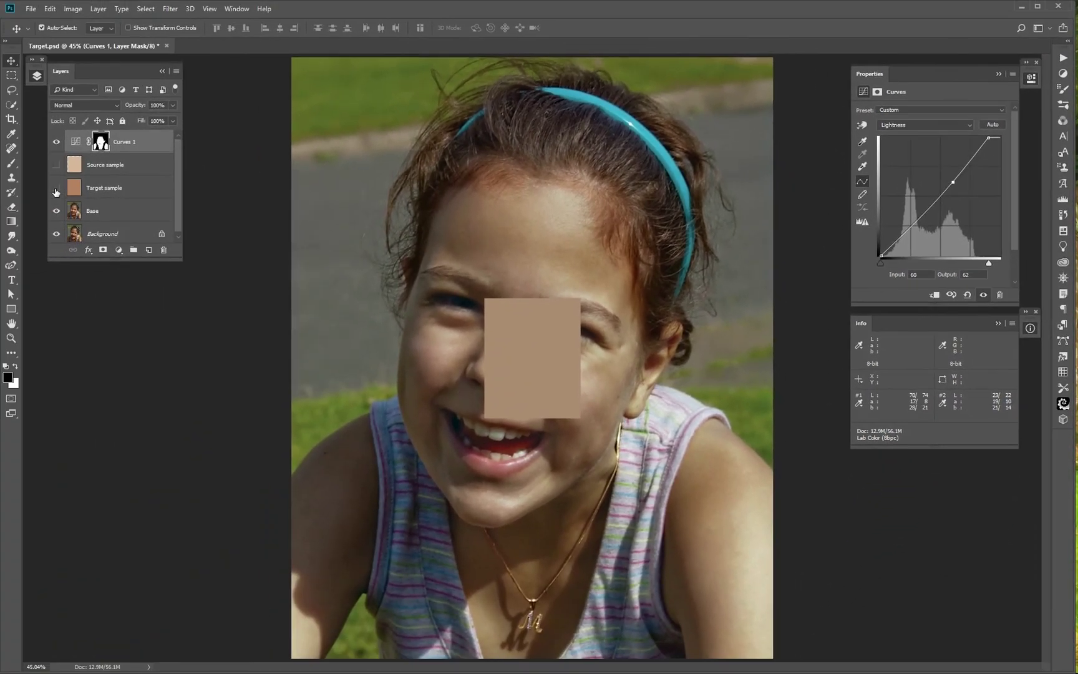
{"action": "left_click", "coordinate": [56, 187]}
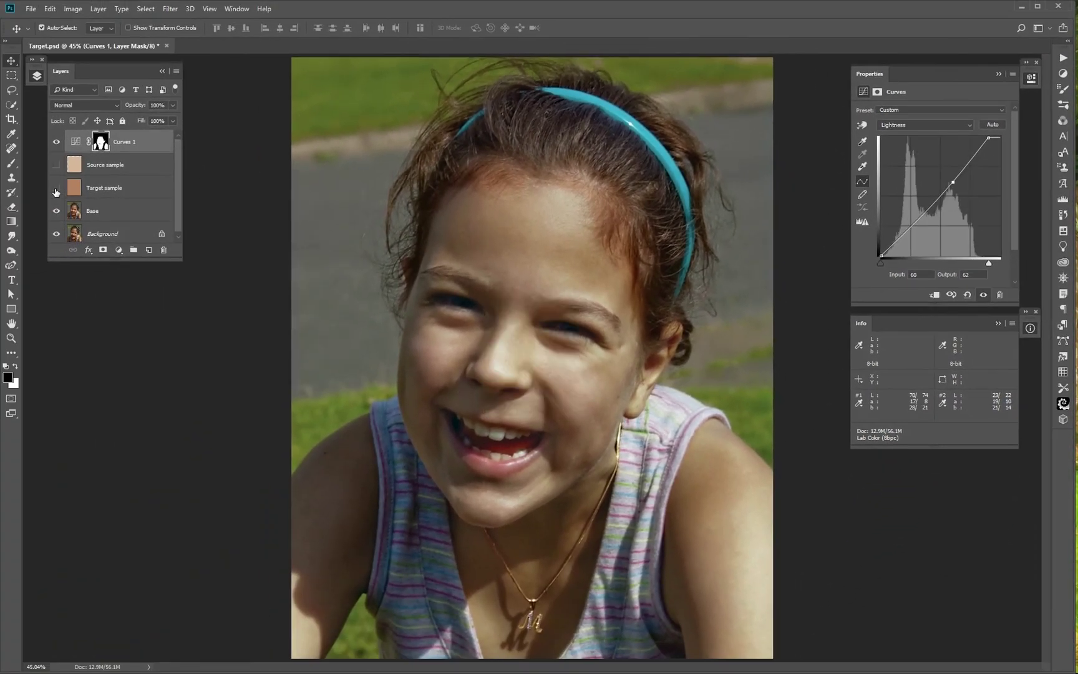
{"action": "left_click", "coordinate": [157, 146]}
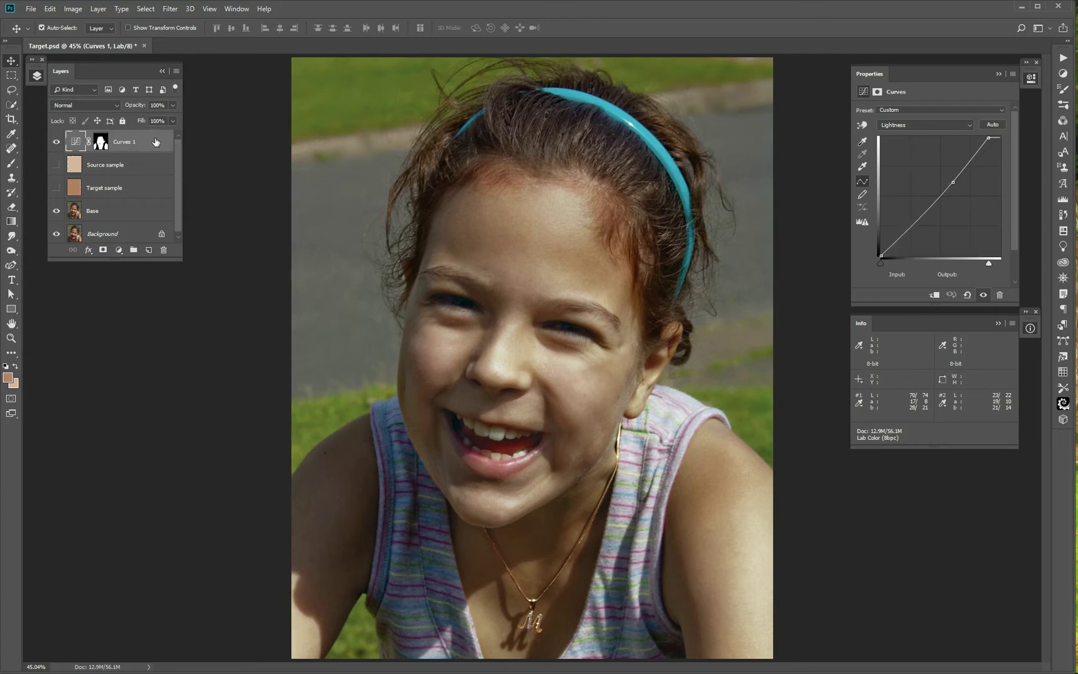
Step: Give Curves 1 Blend If splits: This Layer white at 209, a-channel Underlying white at 199
{"action": "double_click", "coordinate": [156, 142]}
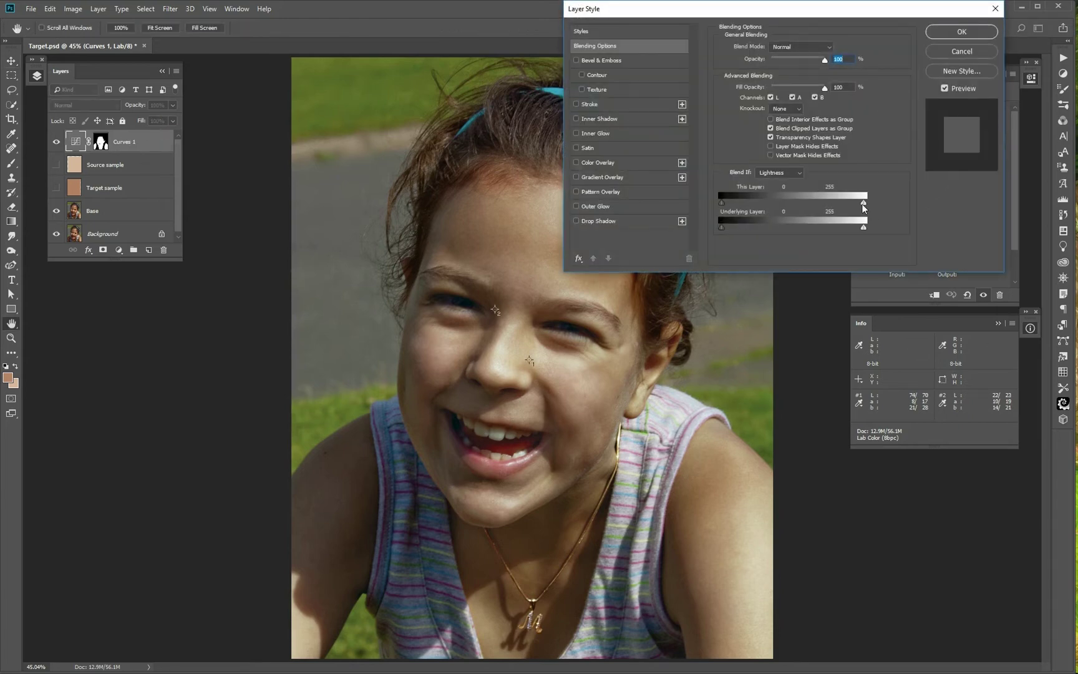
{"action": "left_click_drag", "start_coordinate": [864, 202], "coordinate": [836, 203]}
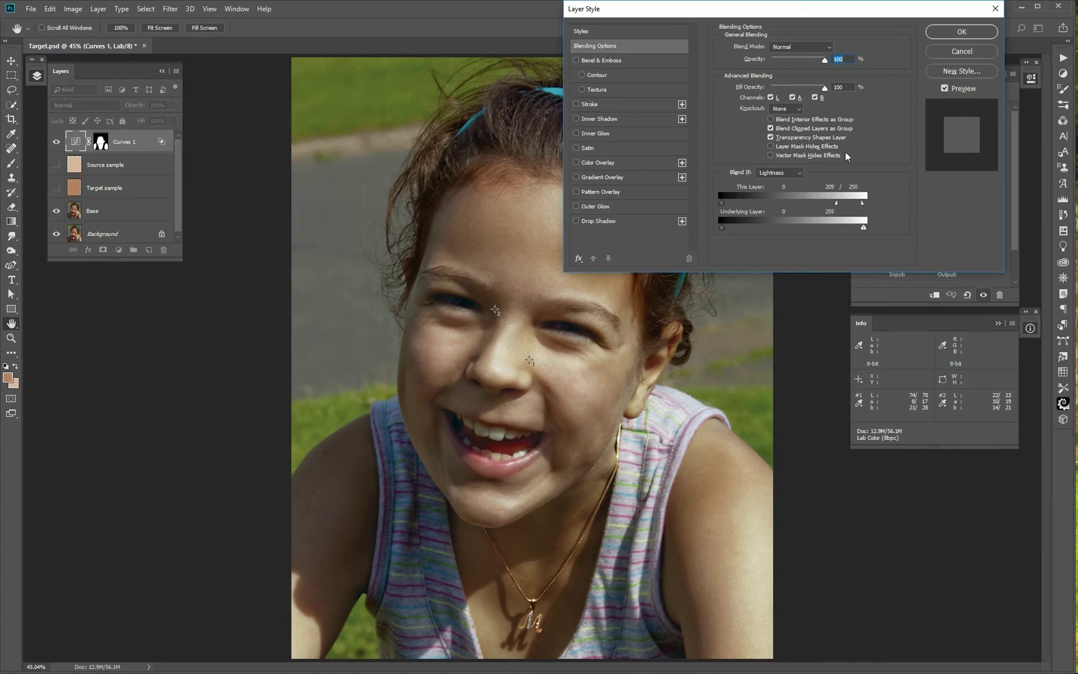
{"action": "left_click", "coordinate": [779, 172]}
{"action": "left_click", "coordinate": [771, 193]}
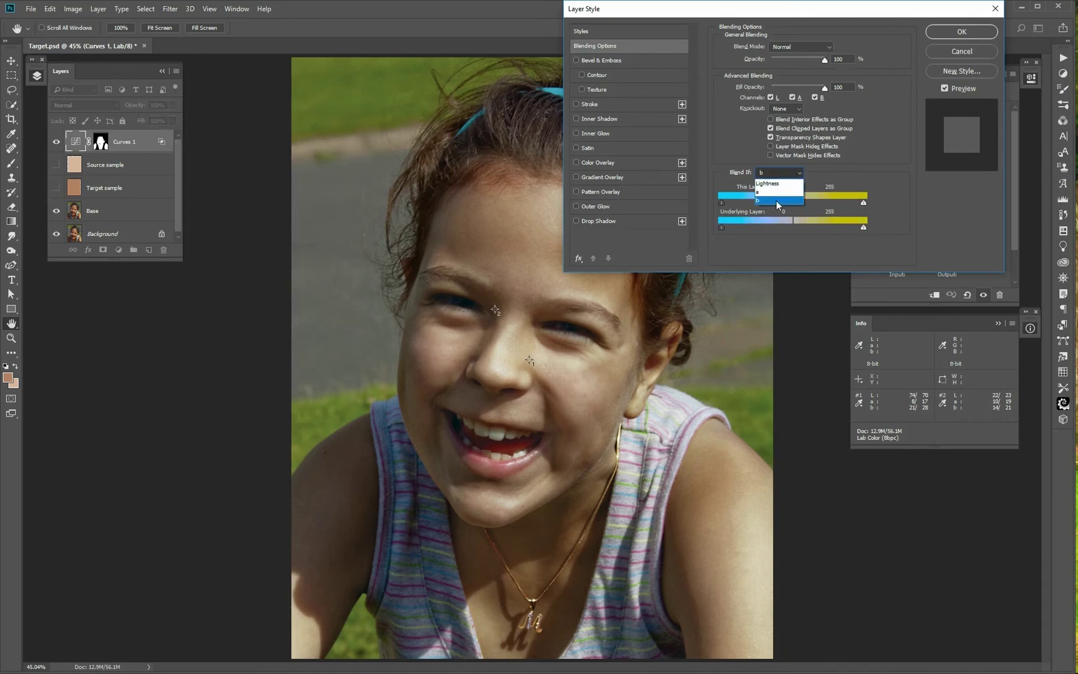
{"action": "left_click", "coordinate": [767, 193]}
{"action": "mouse_move", "coordinate": [863, 228]}
{"action": "left_mouse_down", "text": "alt"}
{"action": "mouse_move", "coordinate": [835, 227]}
{"action": "mouse_move", "coordinate": [856, 227]}
{"action": "left_mouse_up", "text": "alt"}
{"action": "left_click", "coordinate": [962, 32]}
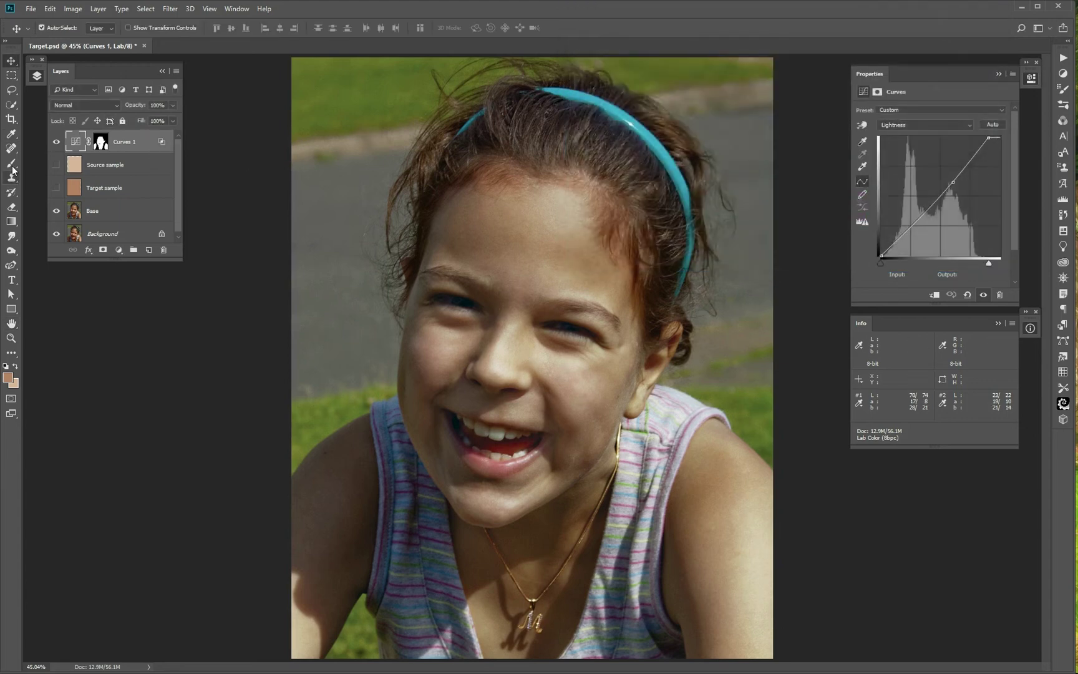